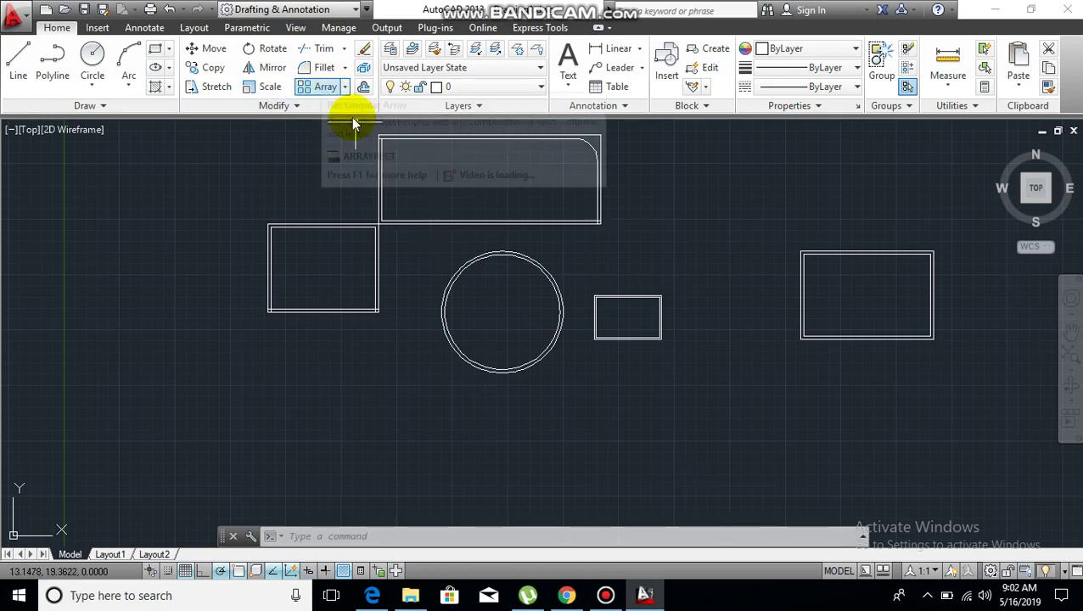
Launch the Fillet command from the Modify panel so it is ready to round a corner.
left_click(325, 68)
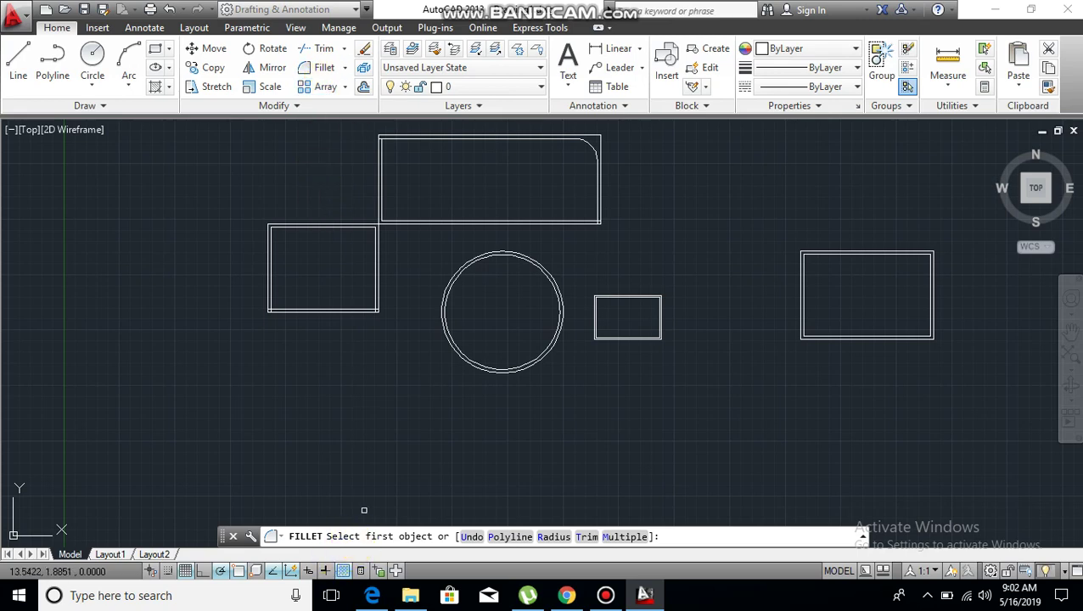
Array the small rectangle right of the circle into a default 4-column, 3-row grid.
left_click(319, 92)
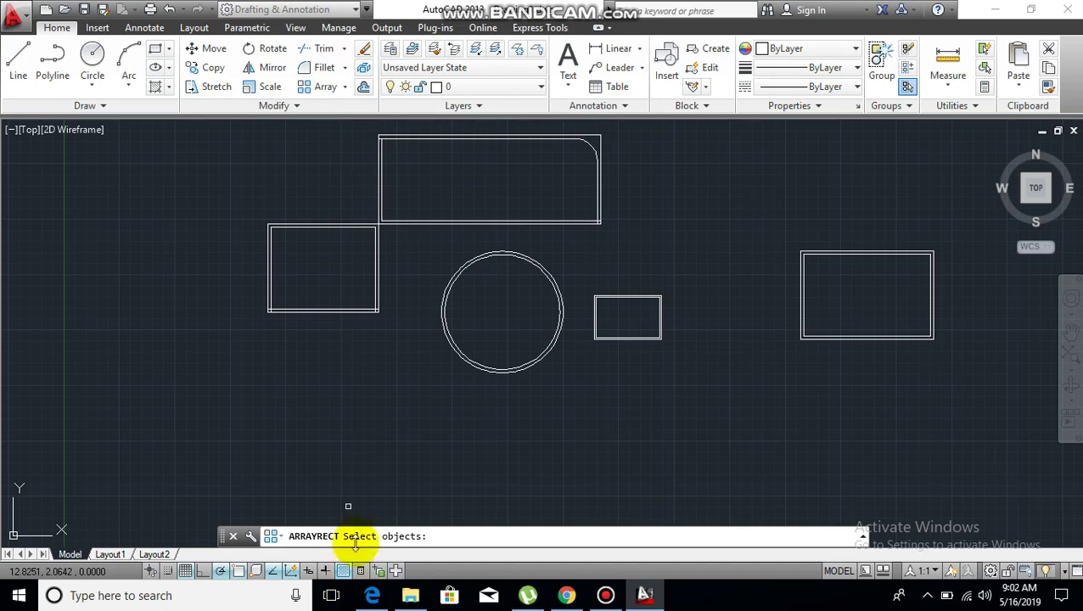
left_click(593, 283)
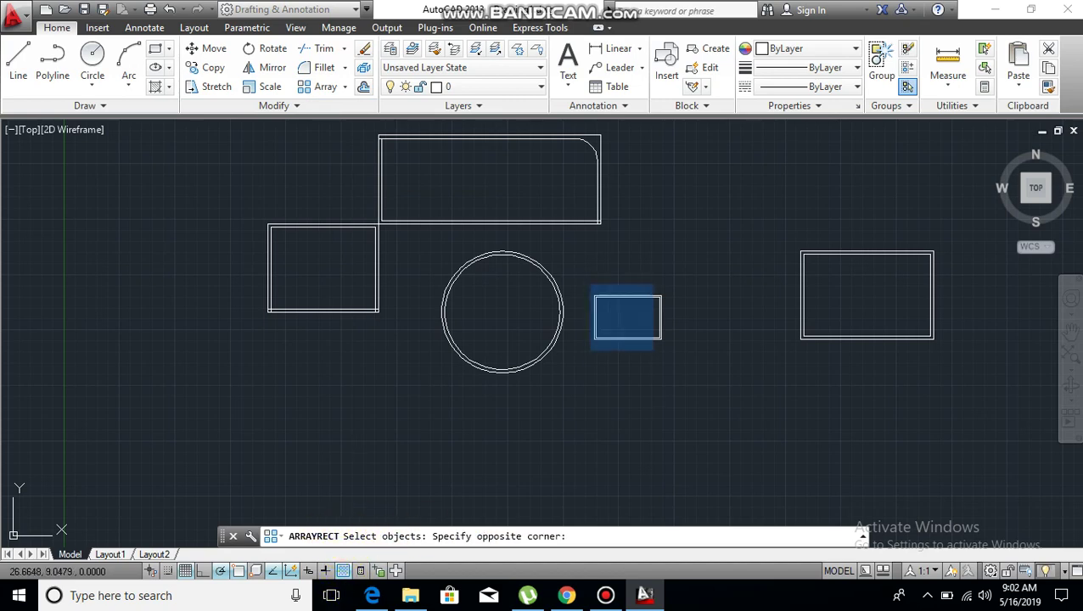
left_click(690, 371)
key("Return")
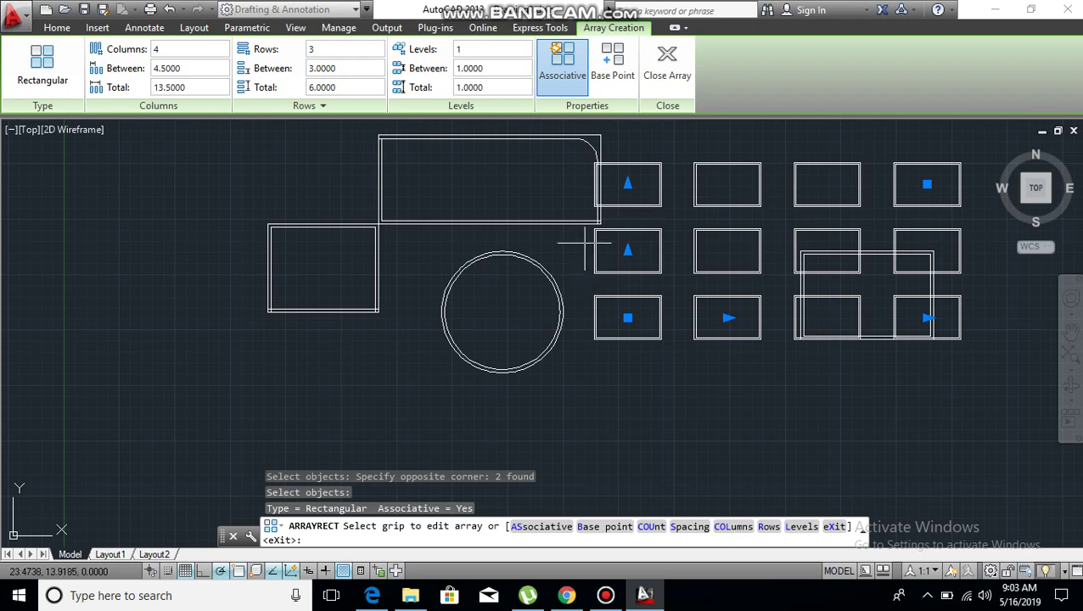
Set the array to 5 rows spaced 3.5 apart, keeping 4 columns, and close the array.
left_click(353, 69)
type("2.0000")
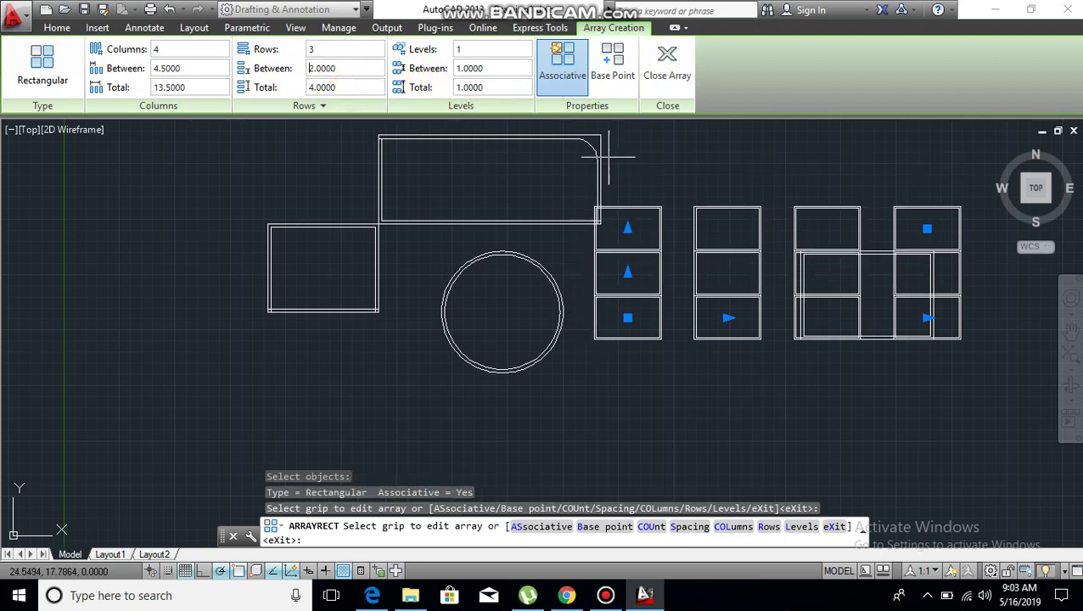
left_click(350, 71)
left_click_drag(351, 72, 237, 74)
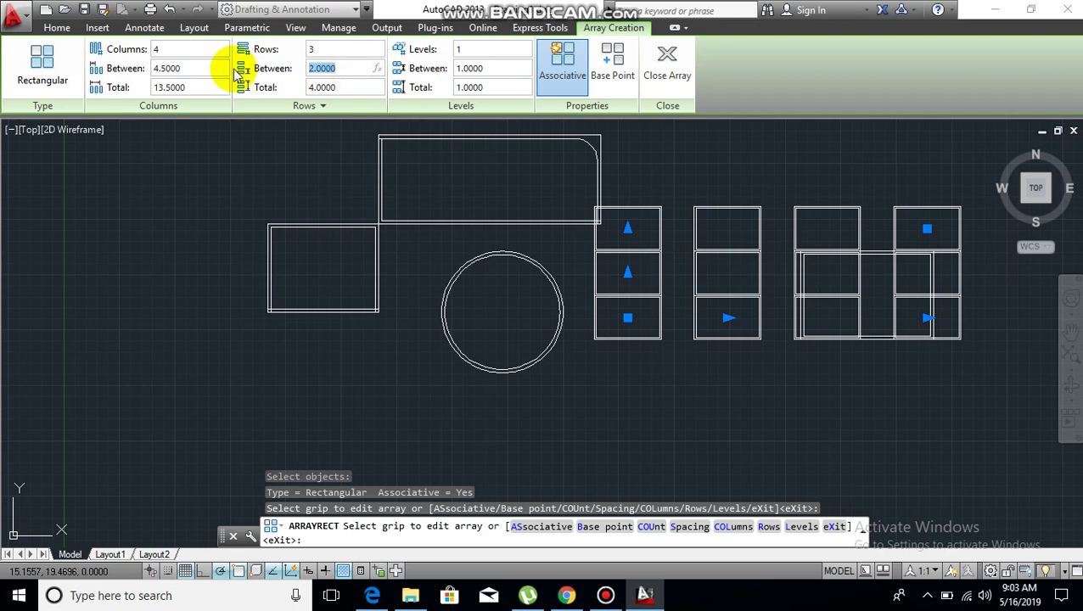
type("3.5")
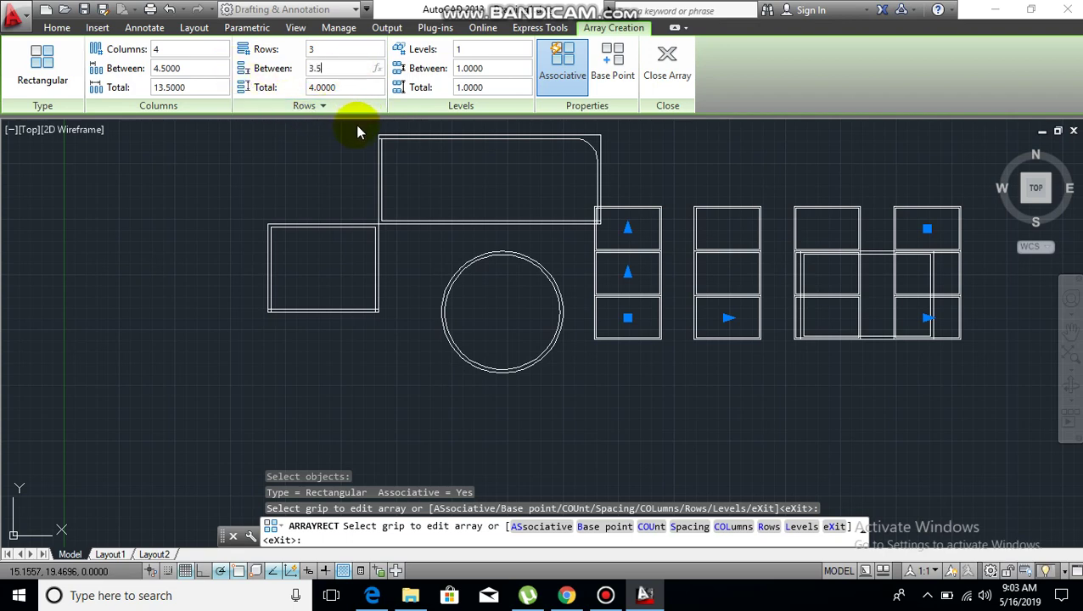
left_click(357, 133)
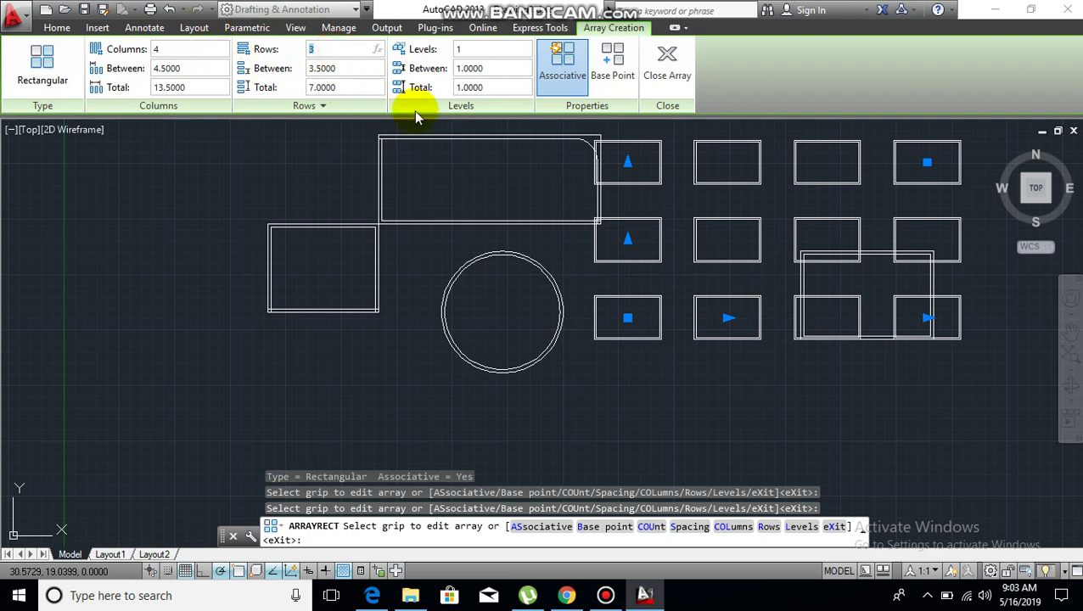
mouse_move(696, 254)
middle_mouse_down()
mouse_move(577, 411)
mouse_move(532, 351)
middle_mouse_up()
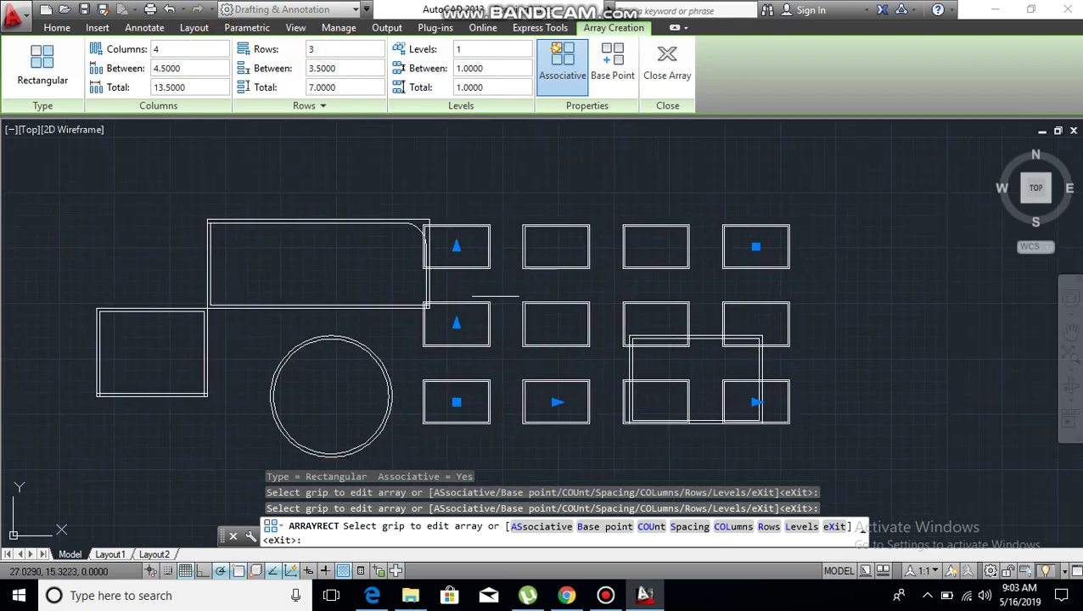
left_click(311, 49)
type("5")
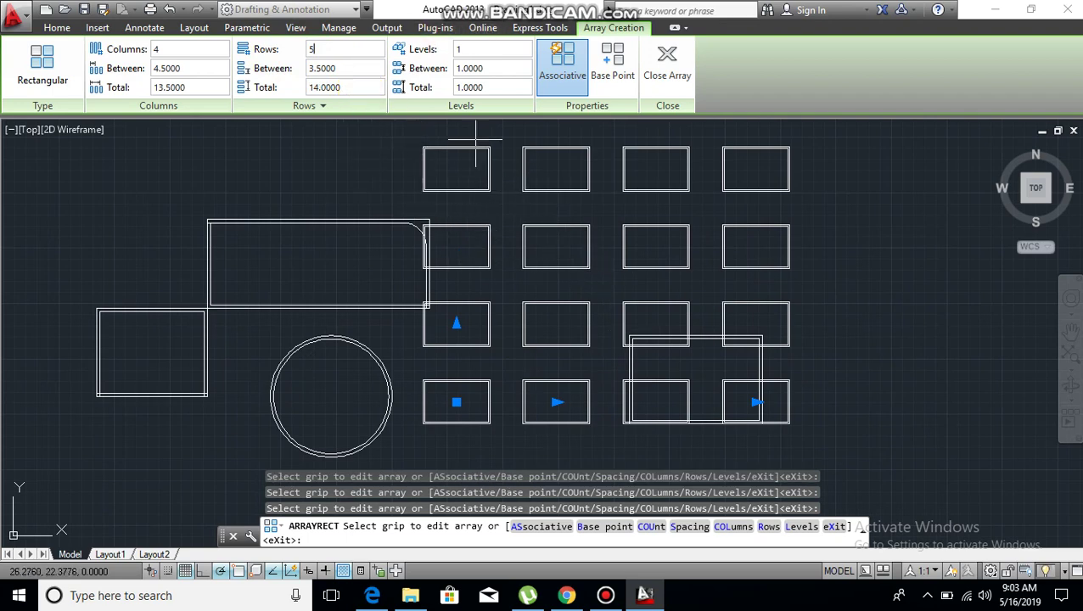
left_click(667, 64)
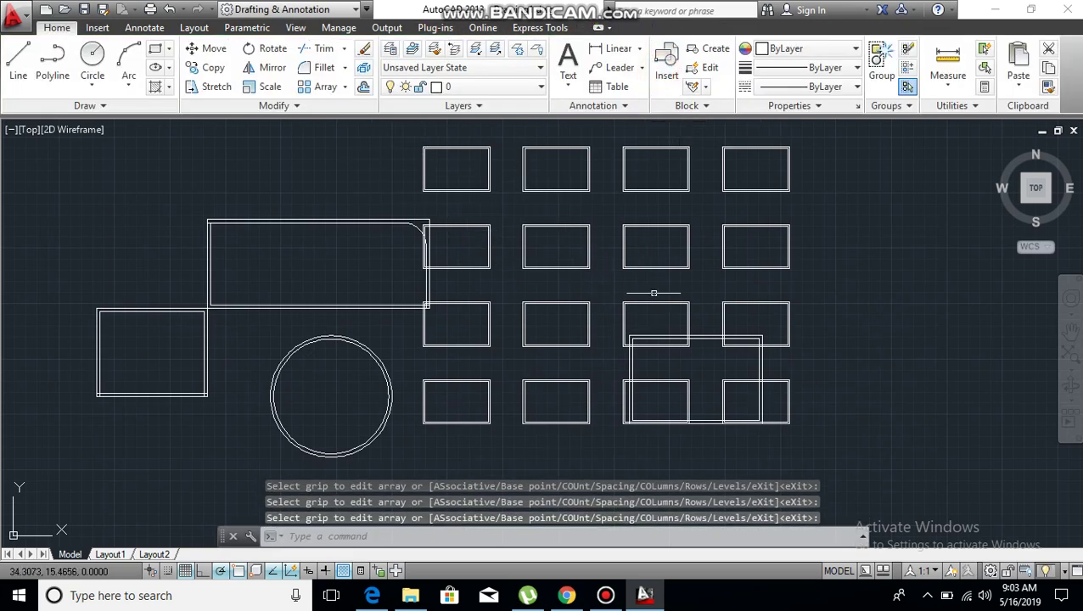
left_click(724, 154)
left_click(650, 180)
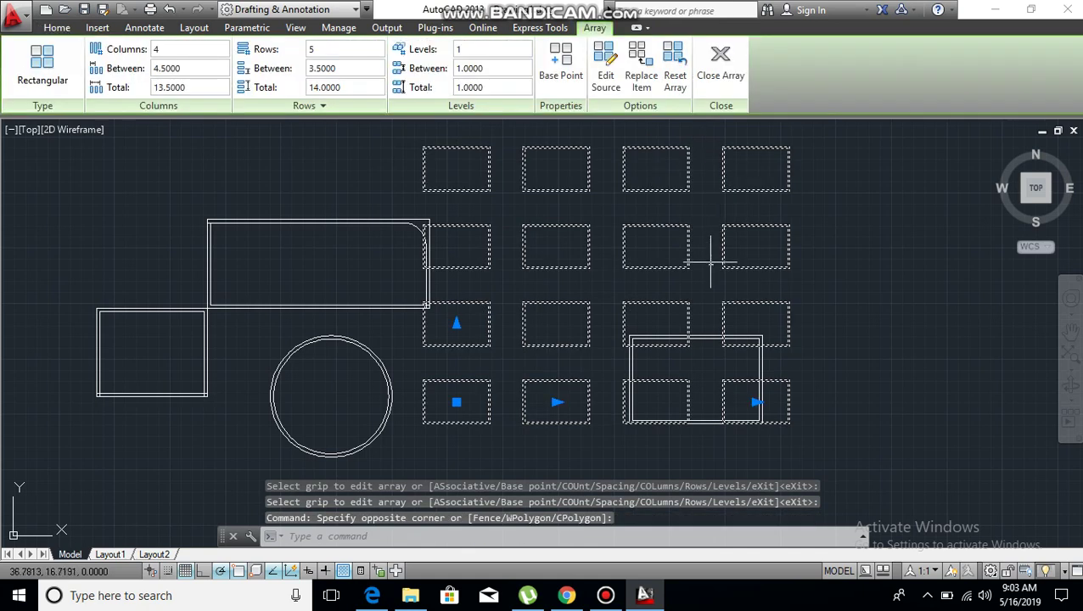
left_click(721, 63)
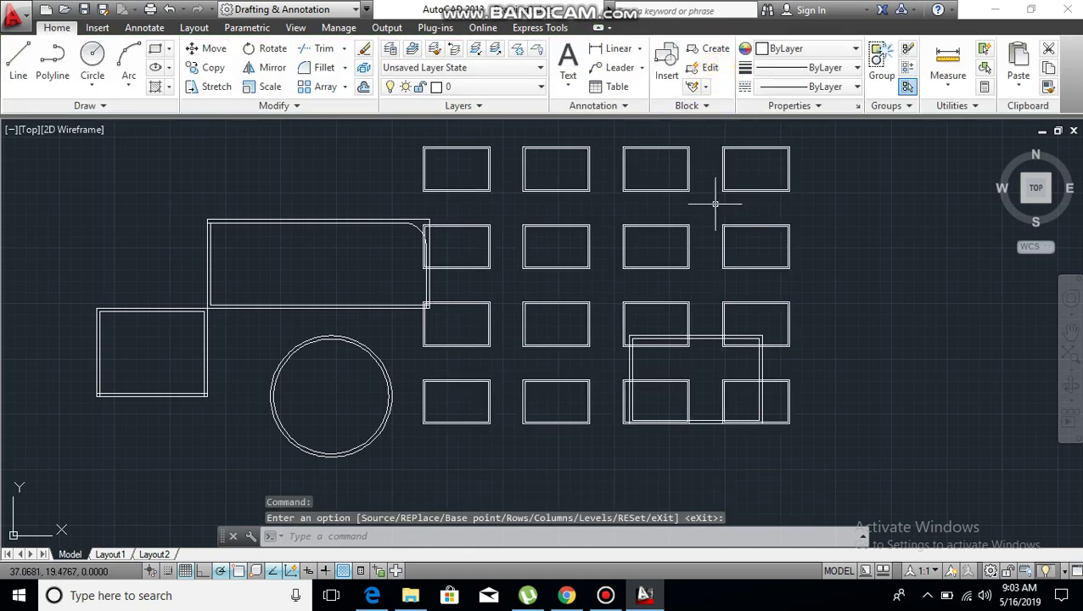
key("Escape")
key("Escape")
left_click(757, 195)
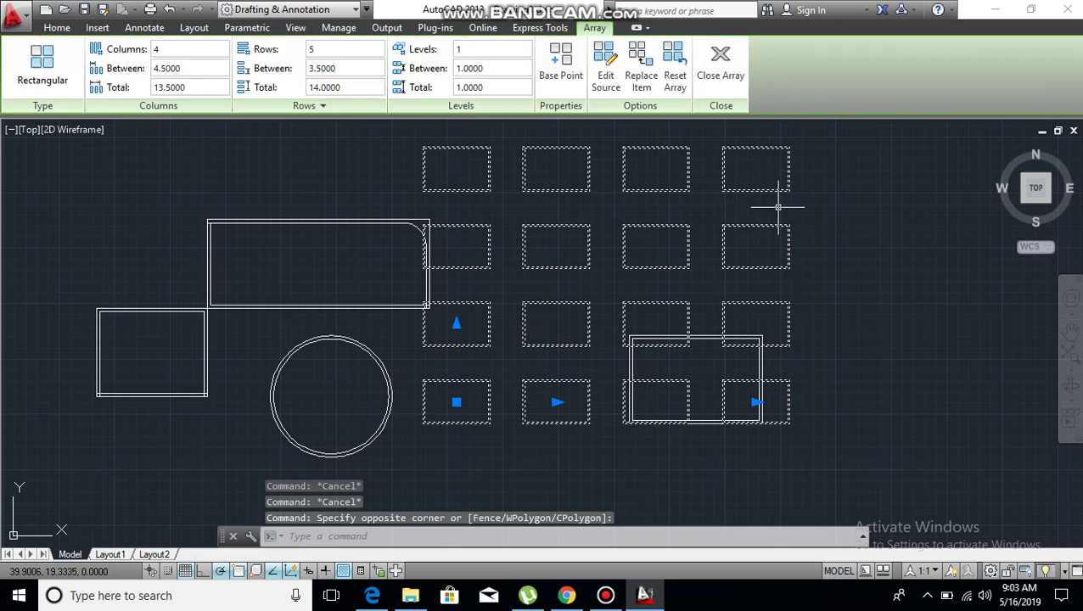
key("Escape")
key("Escape")
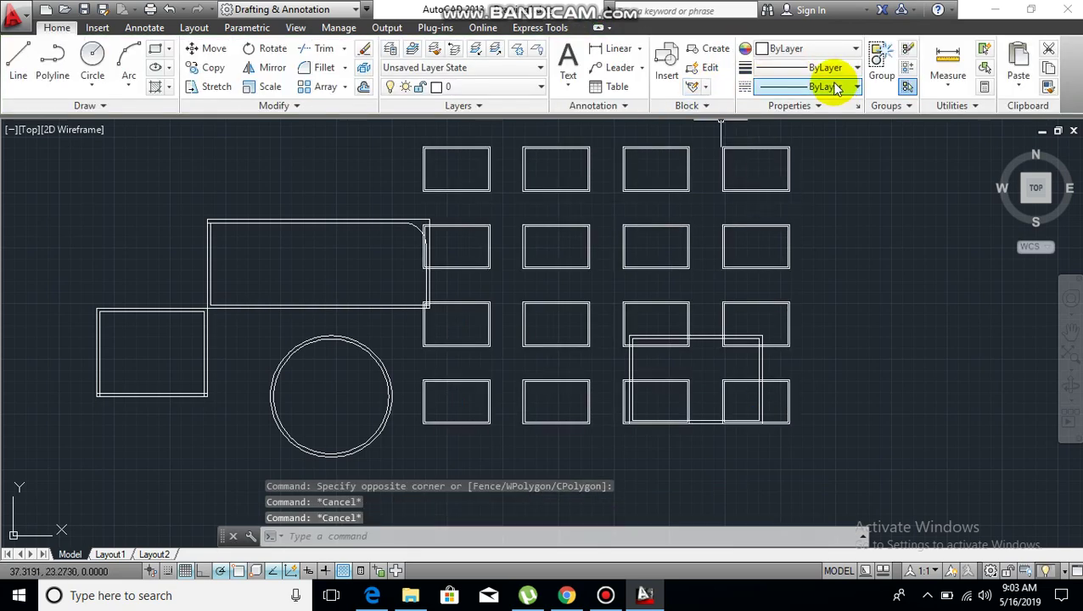
middle_click_drag(656, 346, 640, 297)
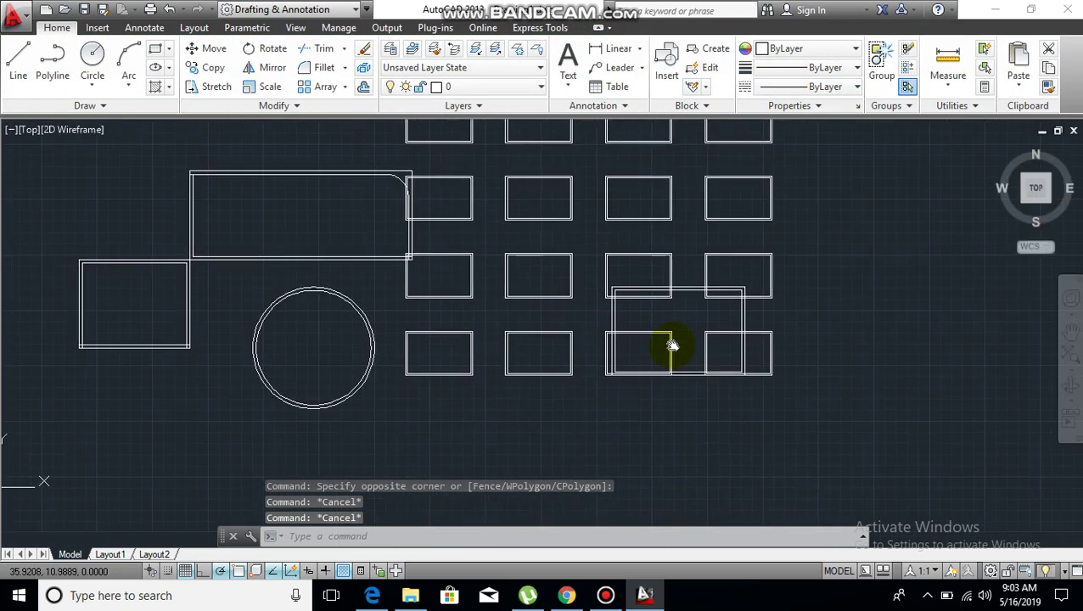
left_click(672, 344)
left_click(571, 214)
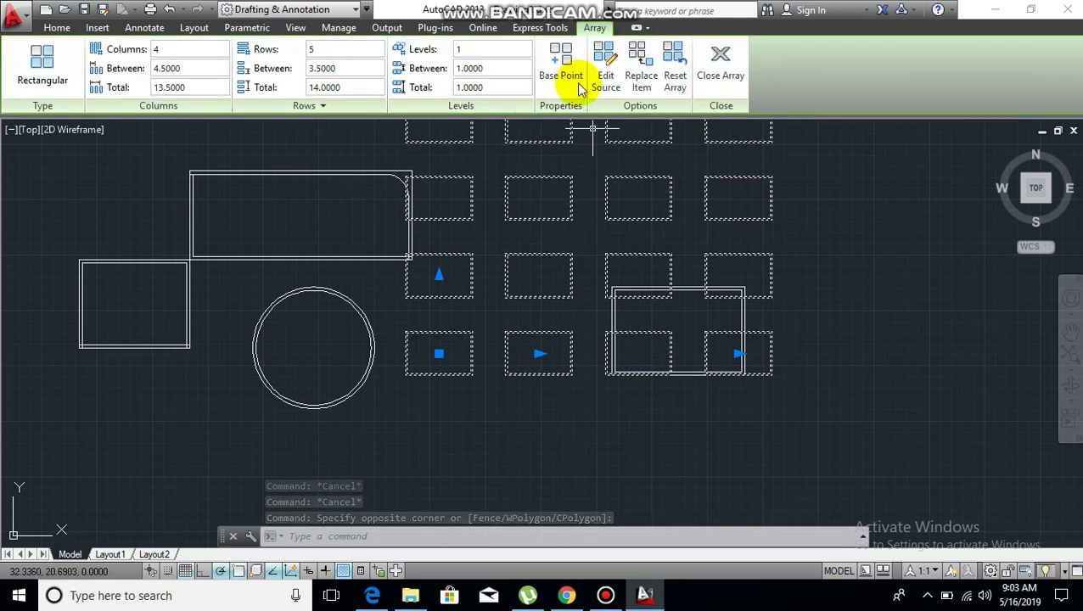
left_click(718, 77)
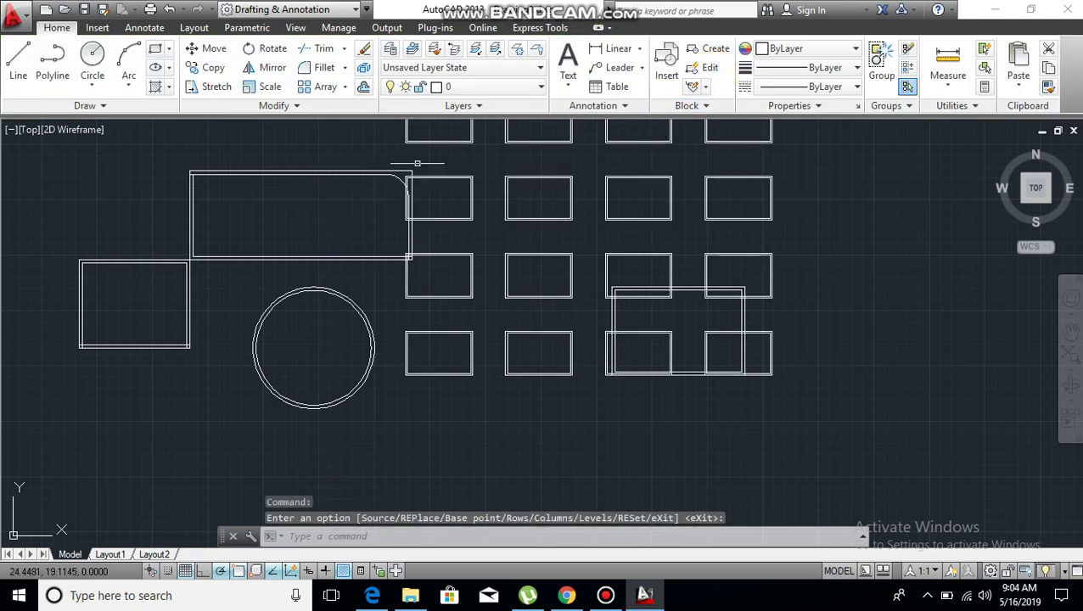
middle_click_drag(417, 162, 448, 195)
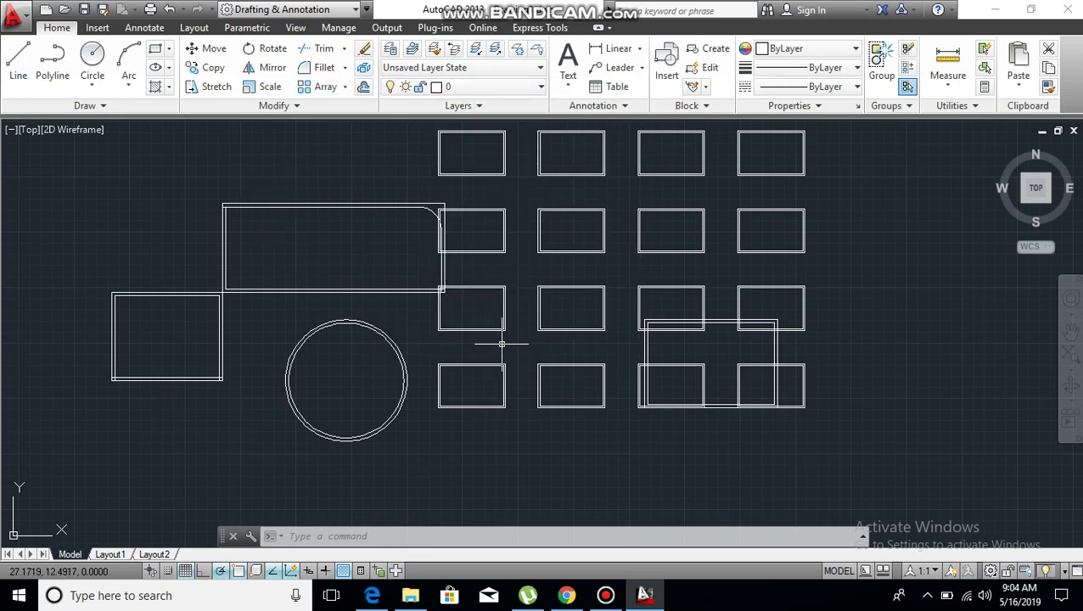
Explode the rectangular array into individual rectangles.
left_click(513, 205)
left_click(503, 245)
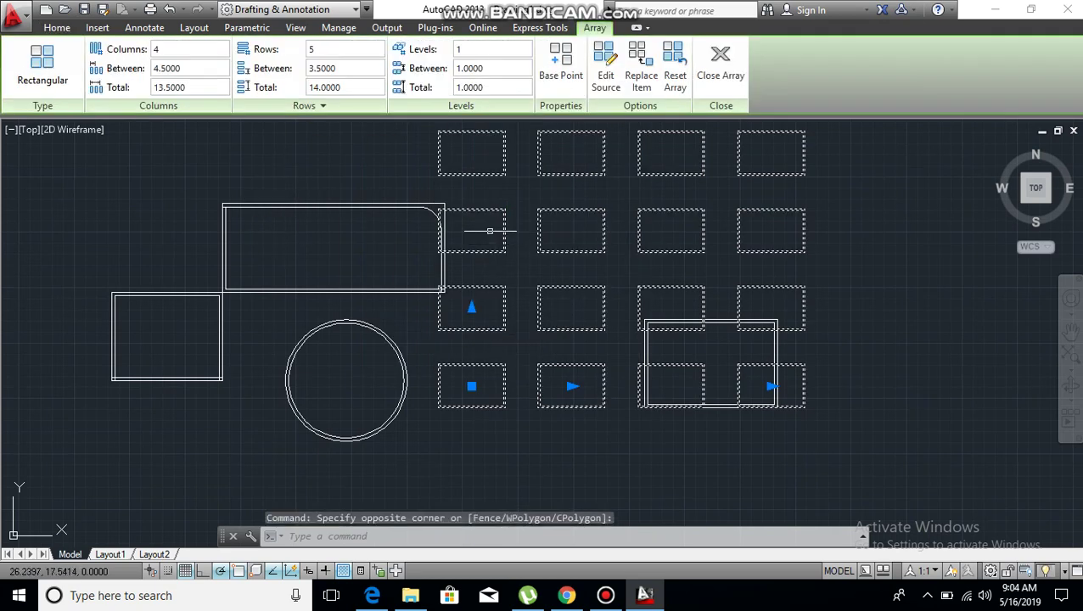
key("Escape")
key("Escape")
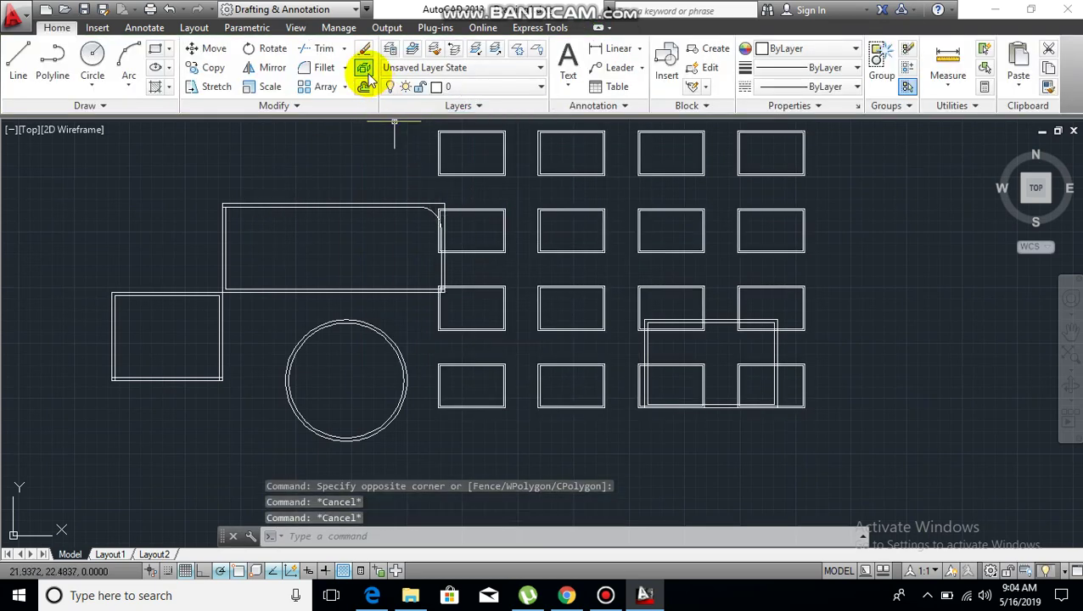
left_click(365, 75)
left_click(495, 186)
left_click(488, 225)
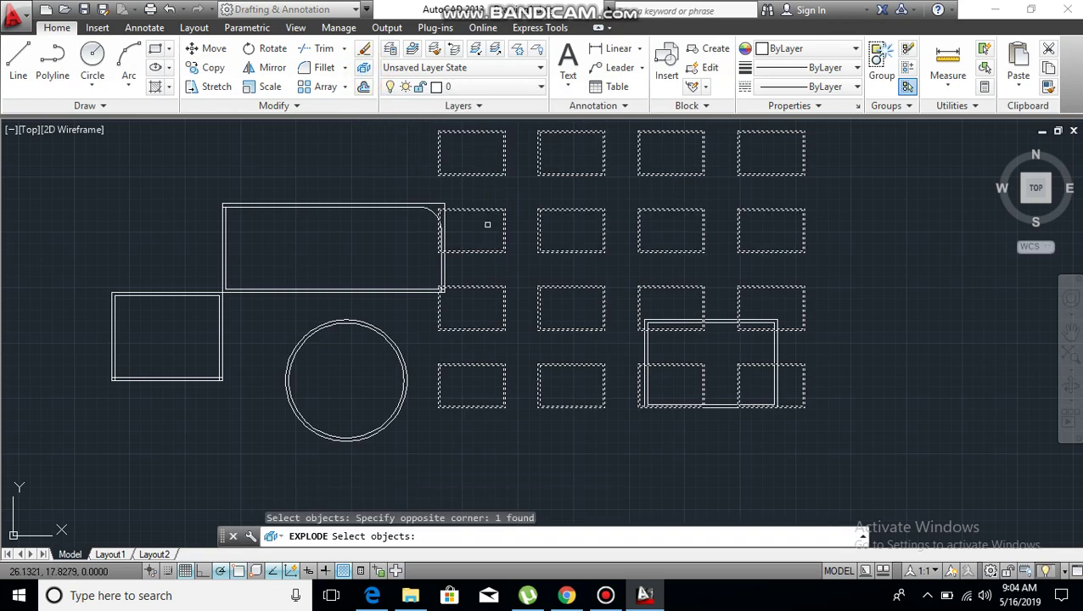
key("Return")
Select a few grid rectangles to confirm each is now a separate object.
left_click(504, 224)
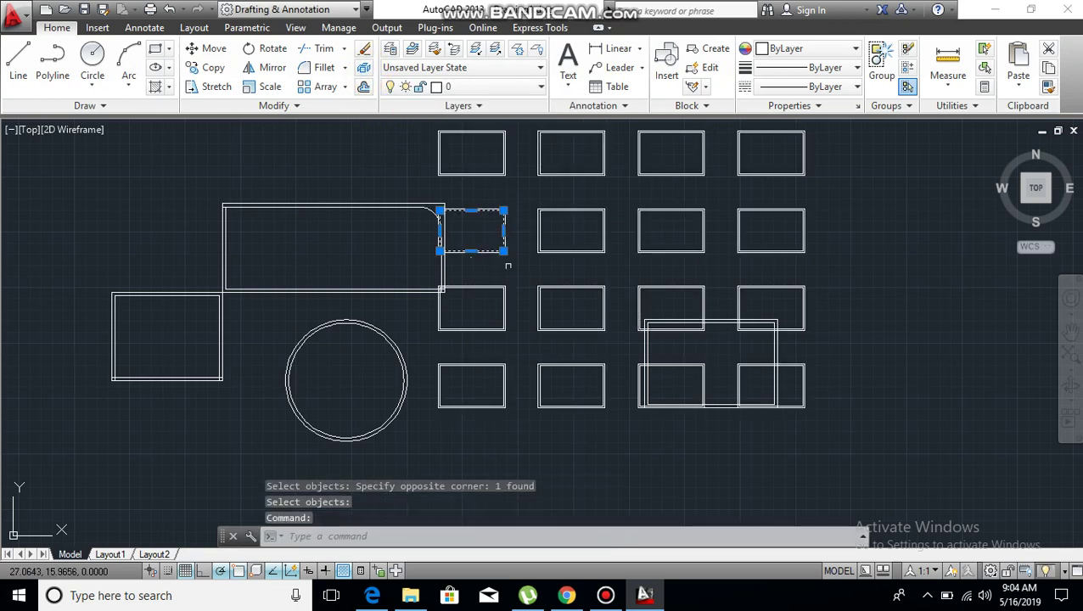
key("Escape")
left_click(575, 240)
key("Escape")
left_click(578, 288)
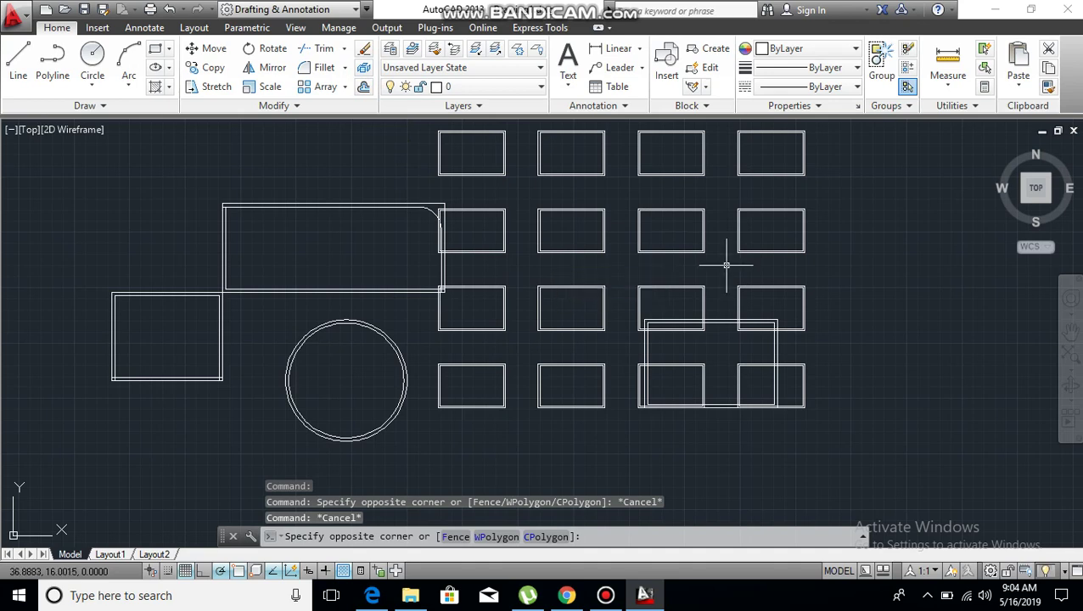
left_click(714, 203)
key("Escape")
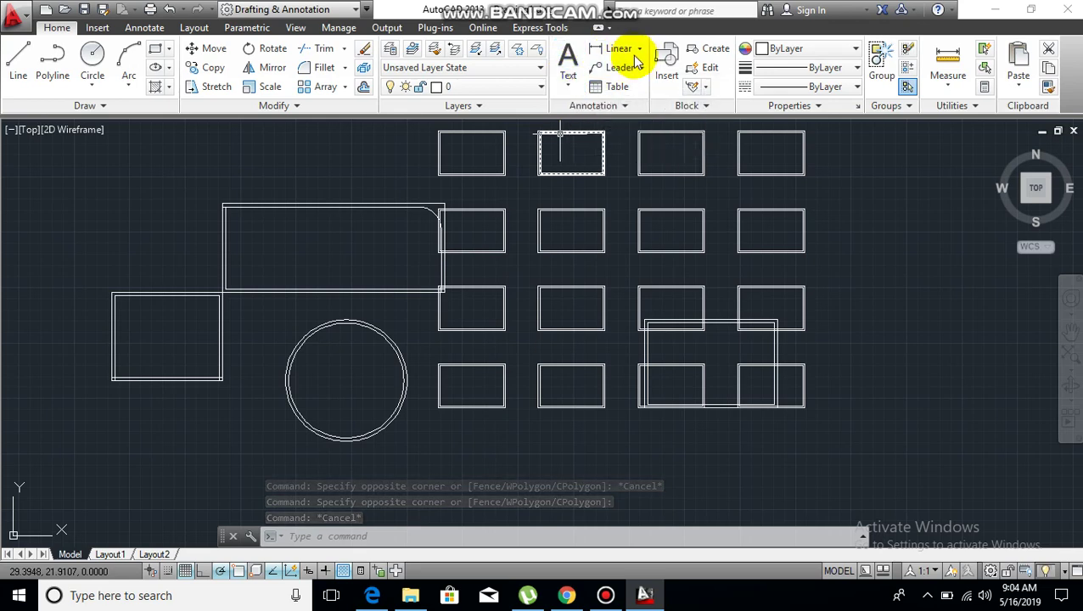
Place a multiline text 'asfdf' inside the filleted top rectangle.
left_click(569, 57)
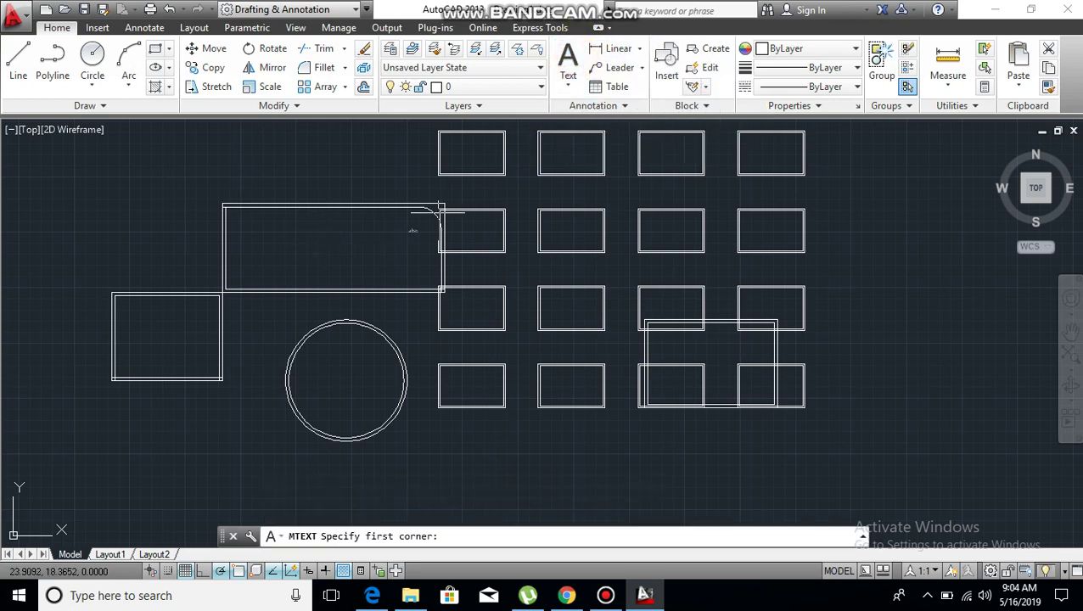
left_click(294, 264)
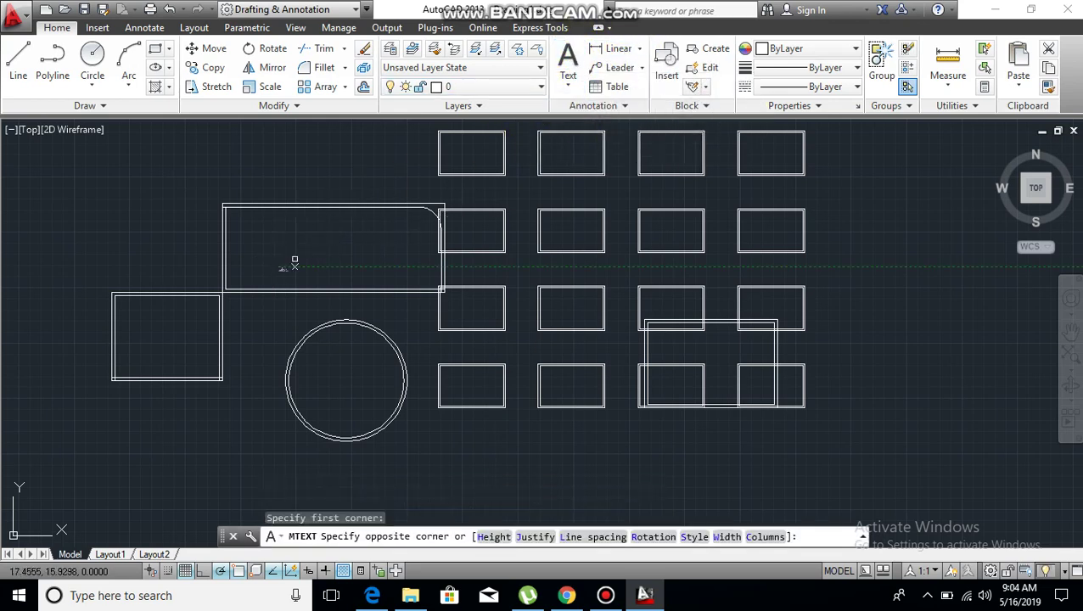
left_click(443, 208)
type("as")
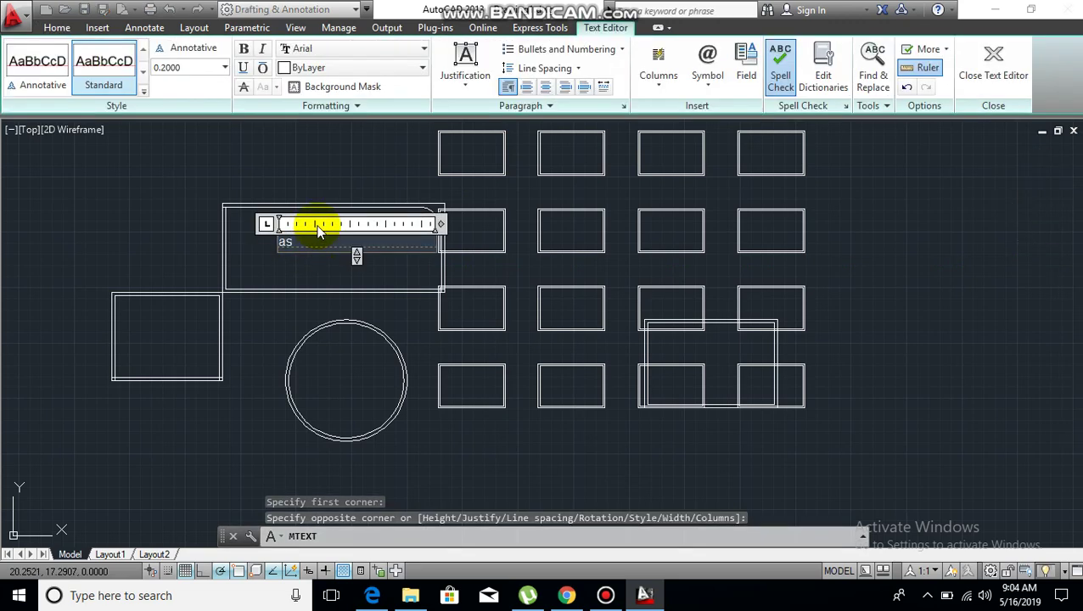
type("fdf")
left_click(407, 281)
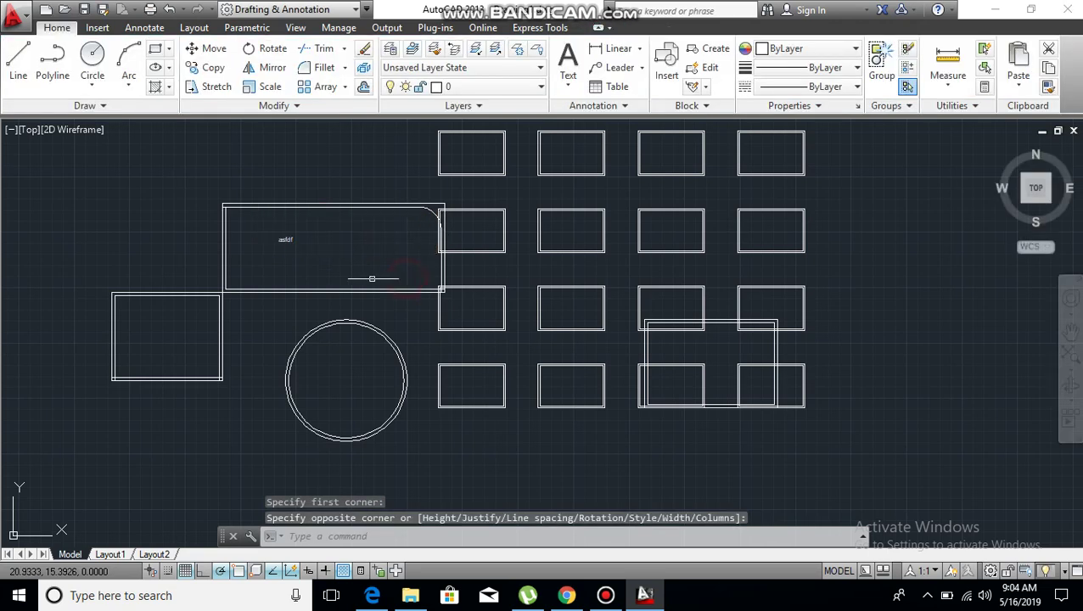
scroll(416, 259, "up", 8)
scroll(423, 258, "down", 4)
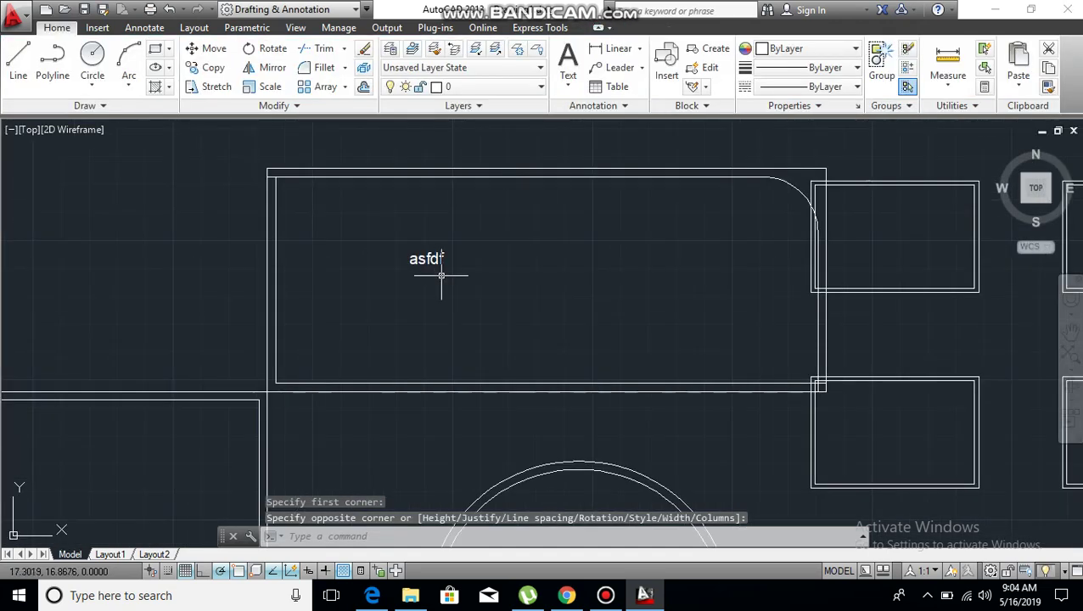
Change the asfdf text height to 0.5.
left_click(484, 242)
left_click(418, 281)
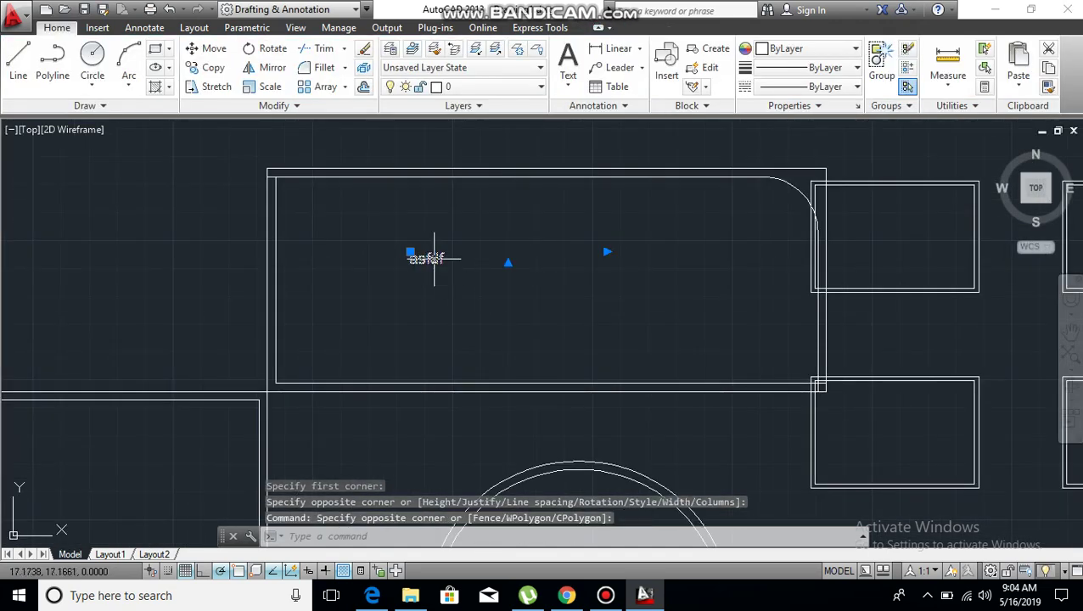
double_click(434, 258)
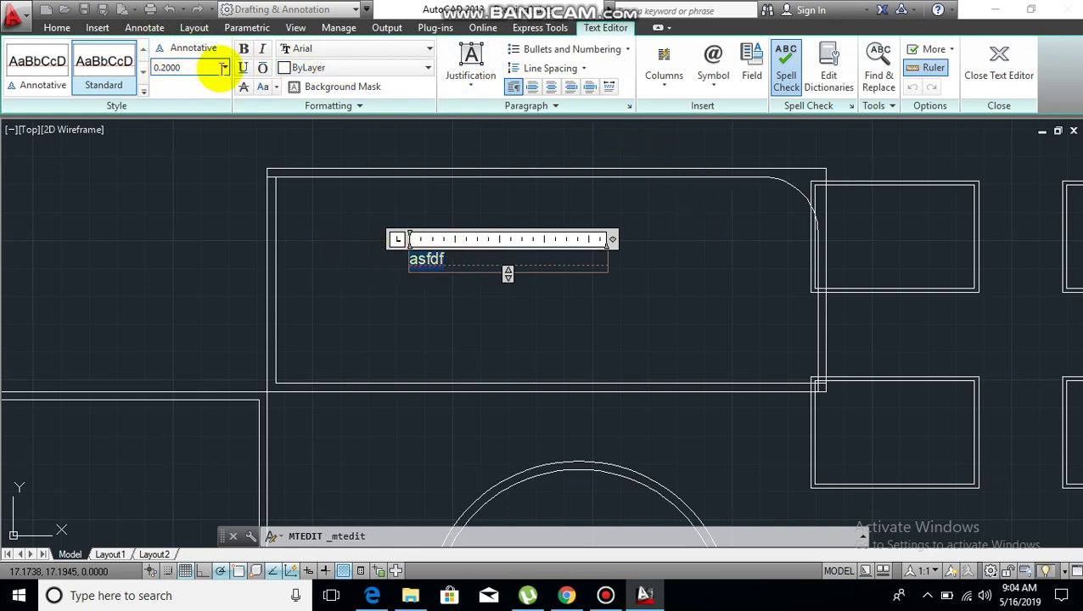
left_click(226, 68)
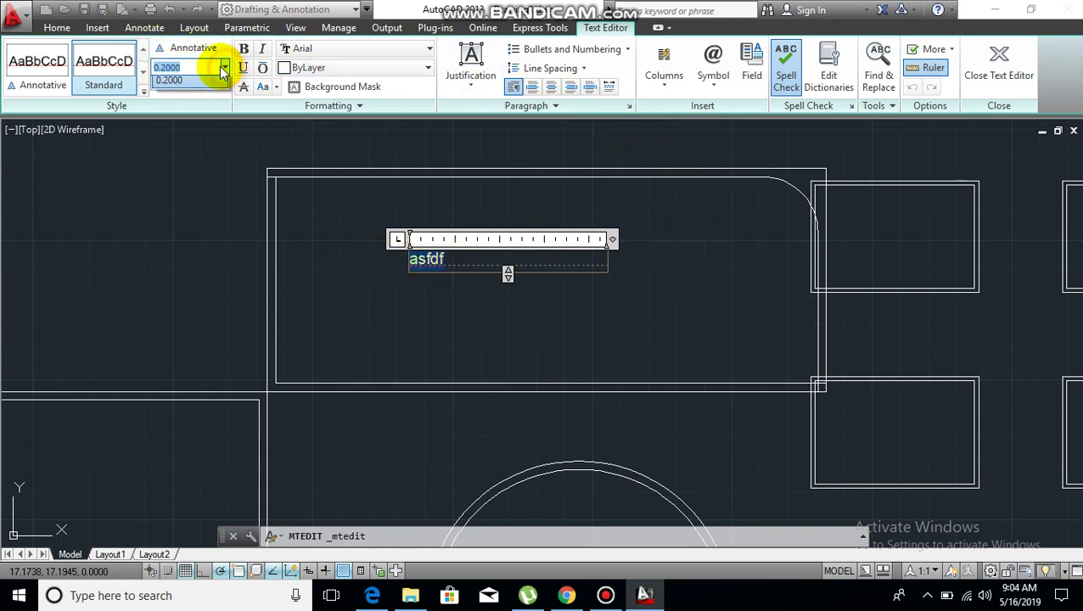
left_click(213, 68)
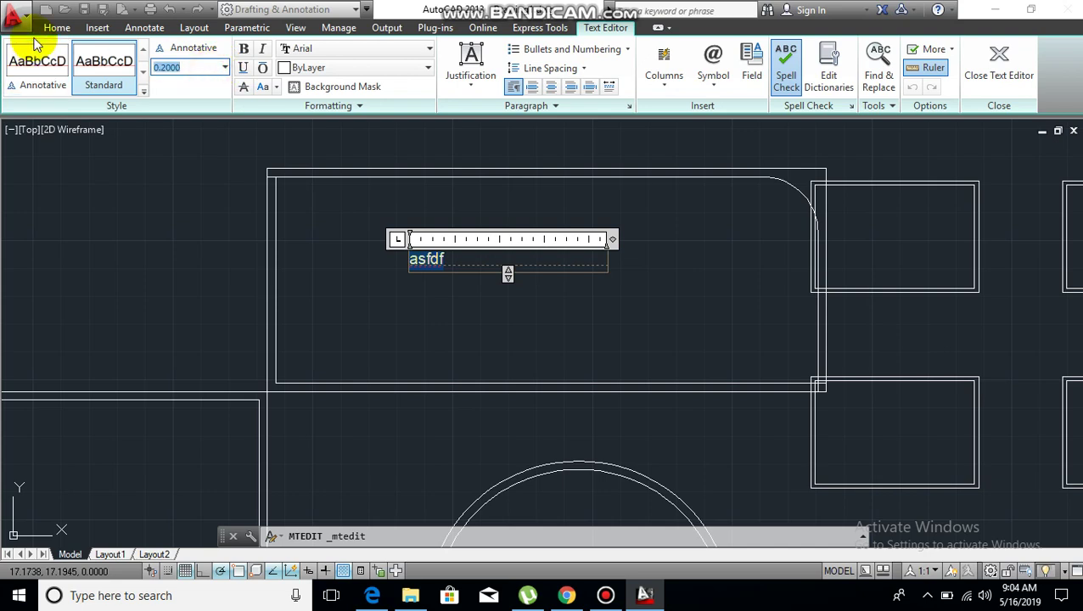
type(".5")
type("0.5000")
key("Return")
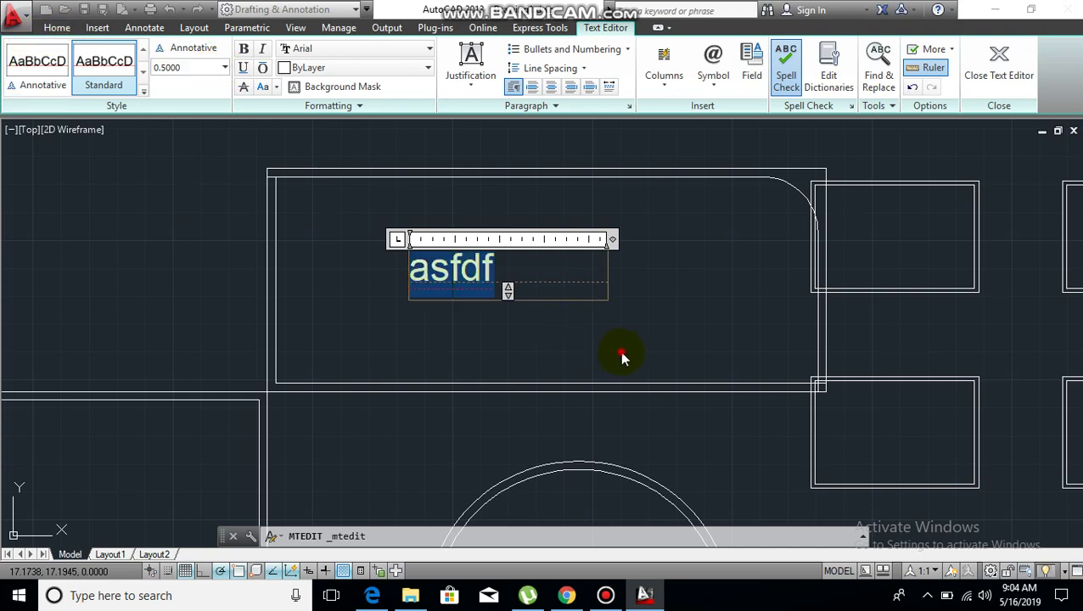
left_click(621, 358)
middle_click_drag(558, 290, 513, 321)
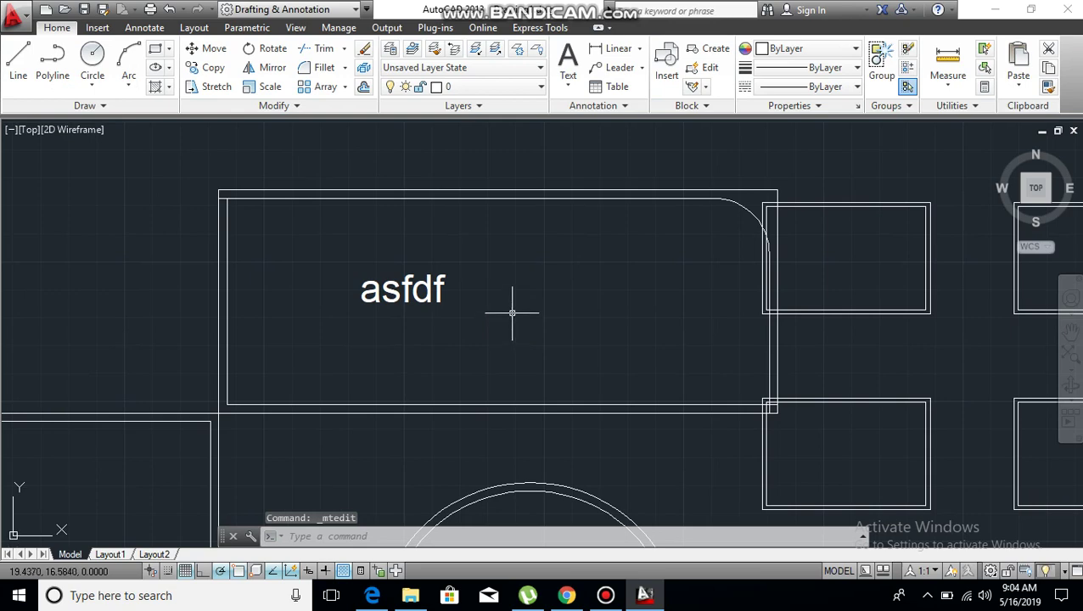
Scale the asfdf text by a factor of 2 with the SC command.
scroll(692, 360, "down", 4)
middle_click_drag(1016, 394, 906, 375)
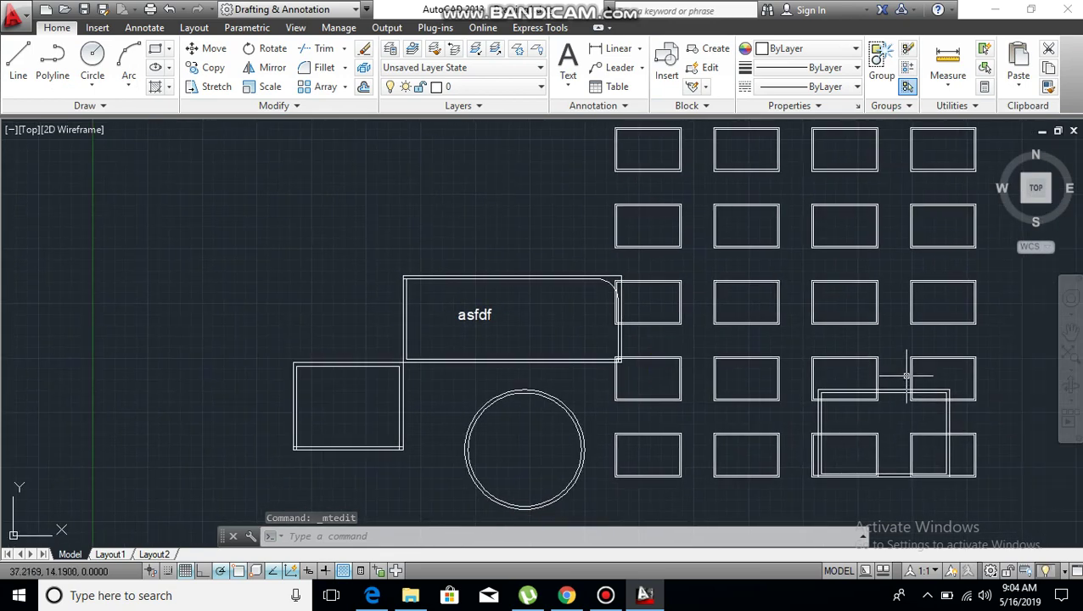
scroll(488, 331, "up", 2)
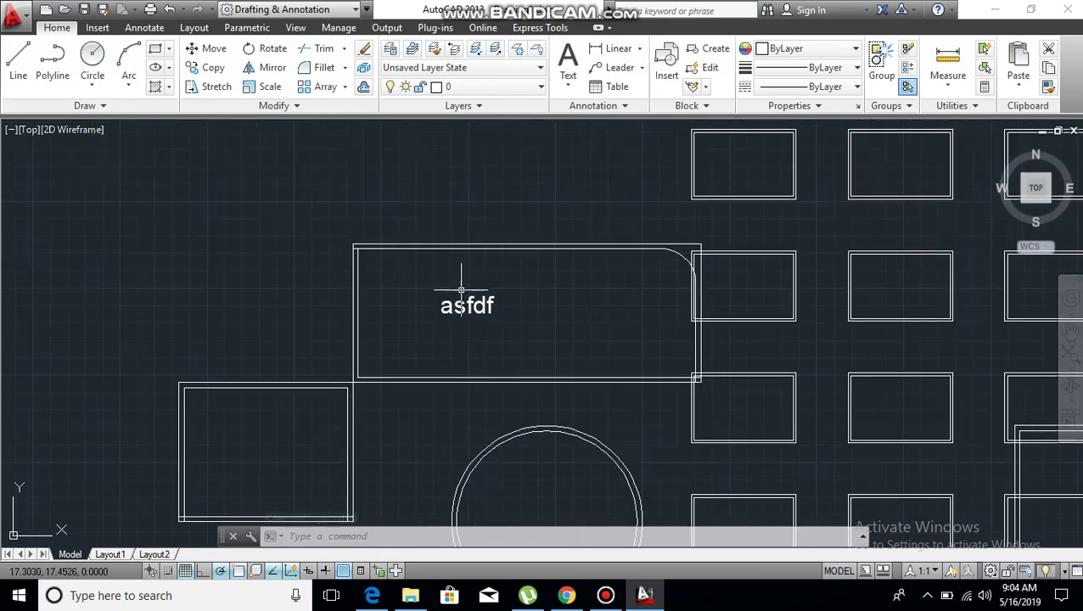
type("sc")
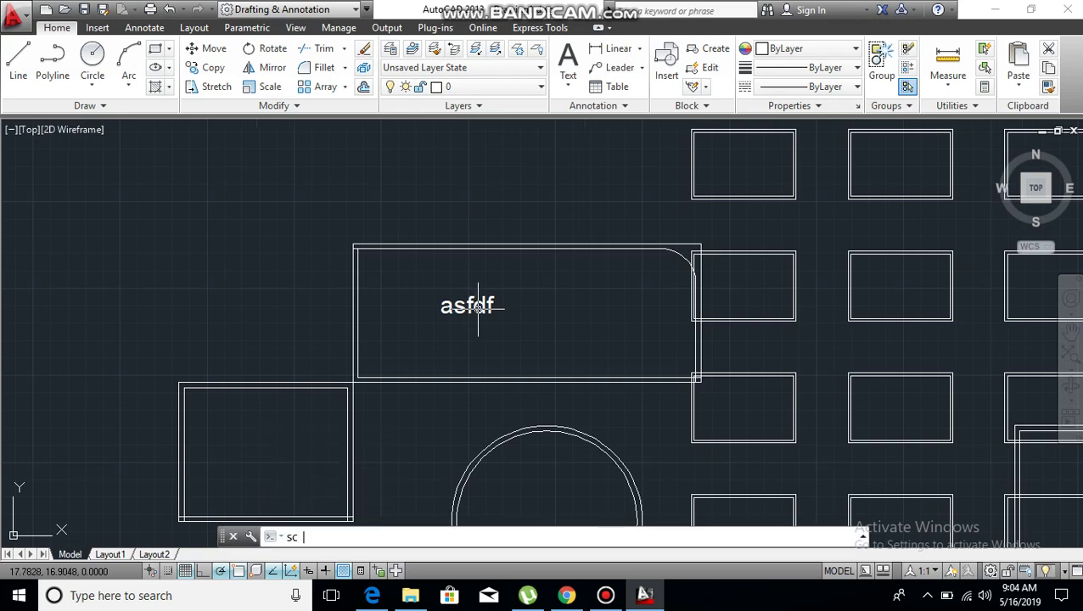
key("Return")
left_click(476, 308)
key("Return")
left_click(445, 308)
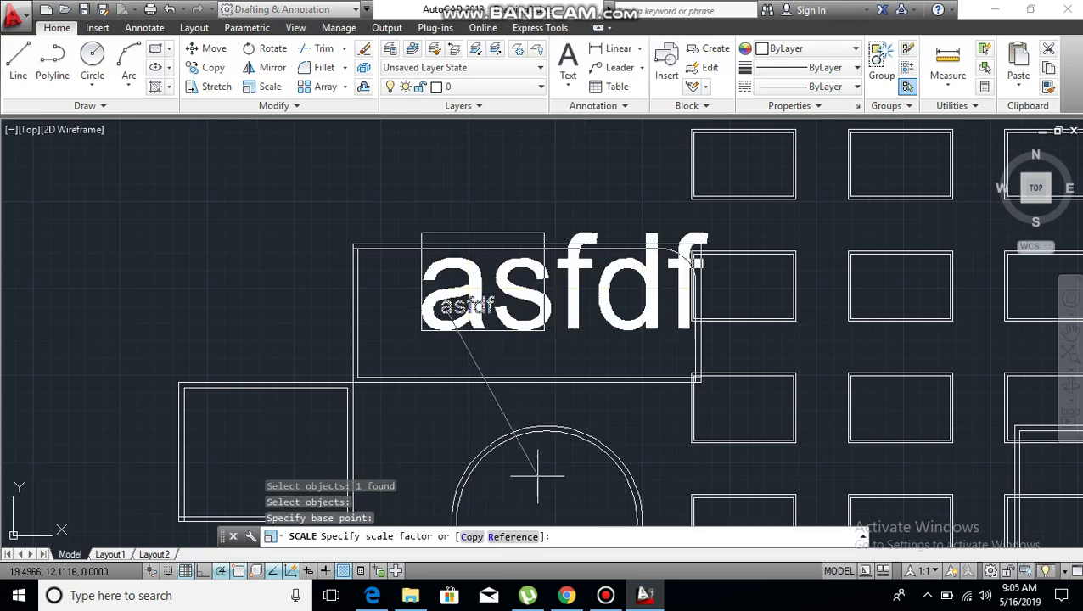
type("2")
key("Return")
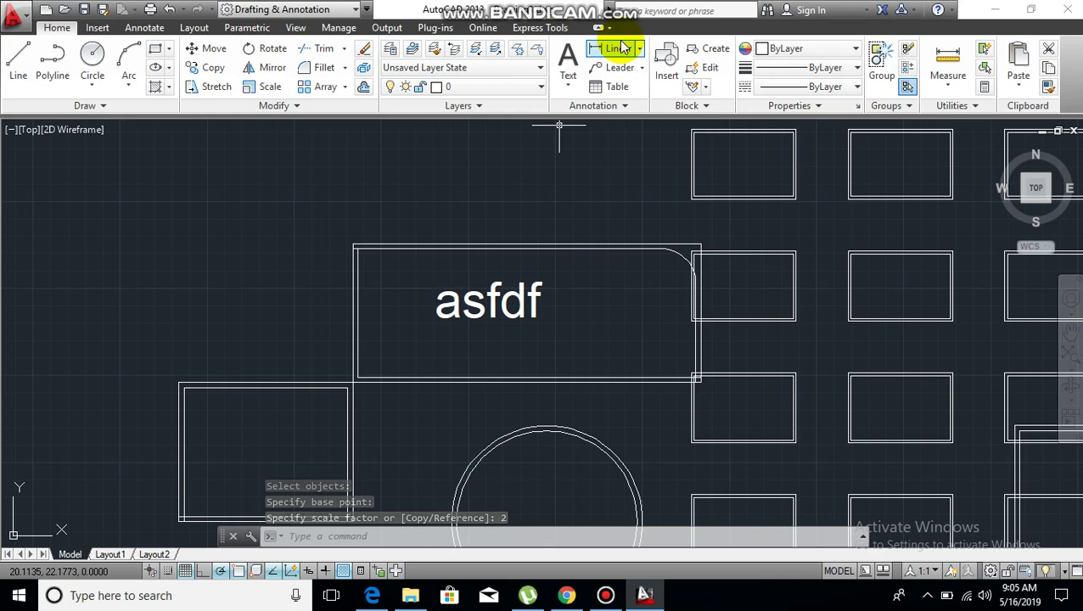
Add a vertical 4.0000 linear dimension along the lower-left rectangle's left side.
left_click(619, 49)
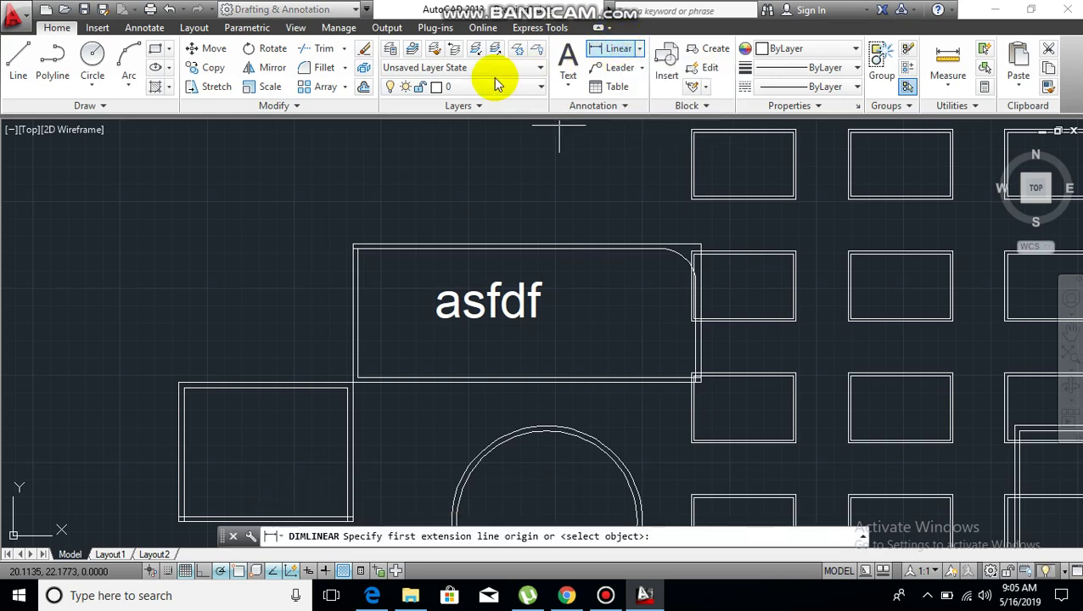
left_click(177, 389)
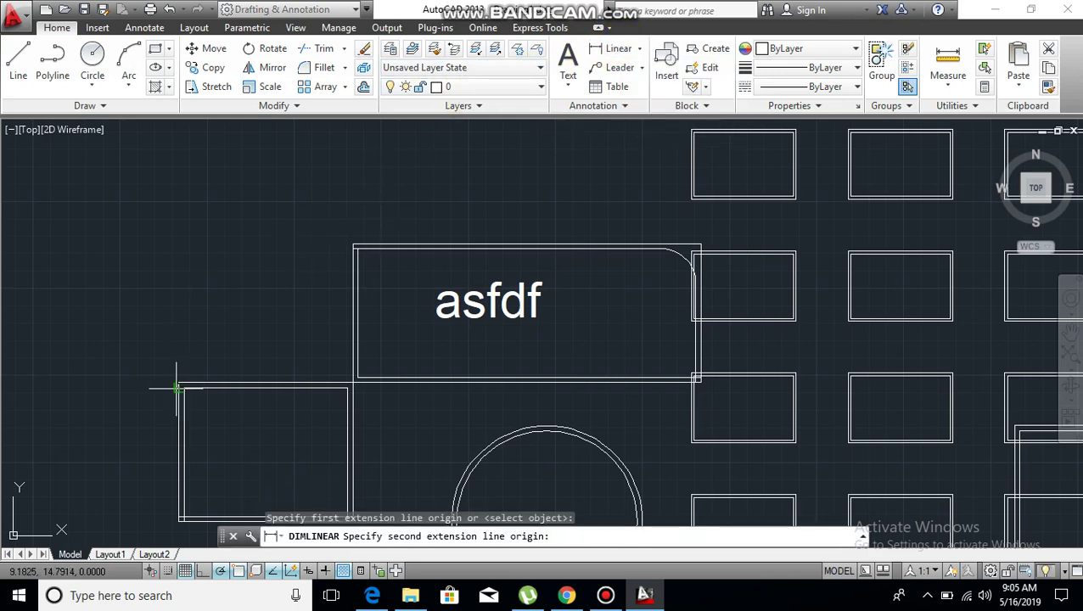
left_click(183, 522)
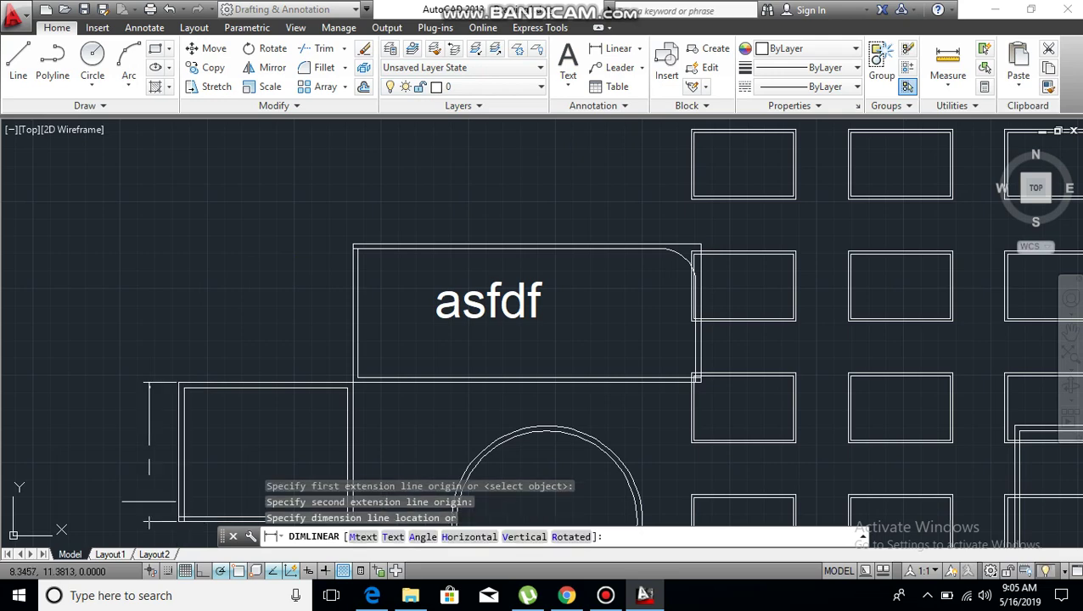
scroll(127, 412, "up", 5)
middle_click_drag(213, 477, 252, 358)
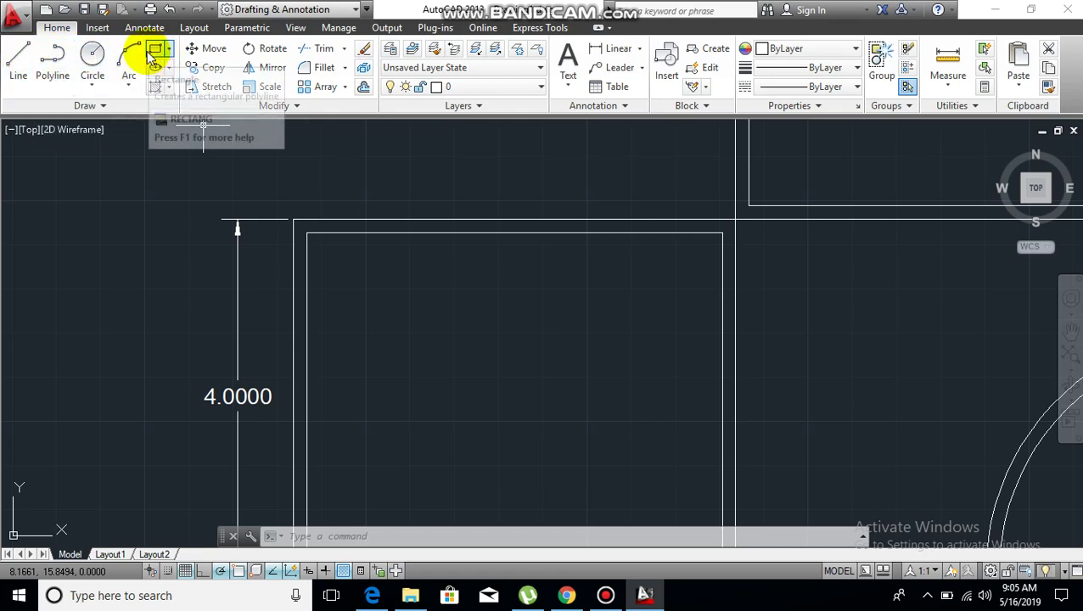
scroll(786, 238, "down", 2)
scroll(647, 270, "down", 2)
scroll(647, 270, "down", 2)
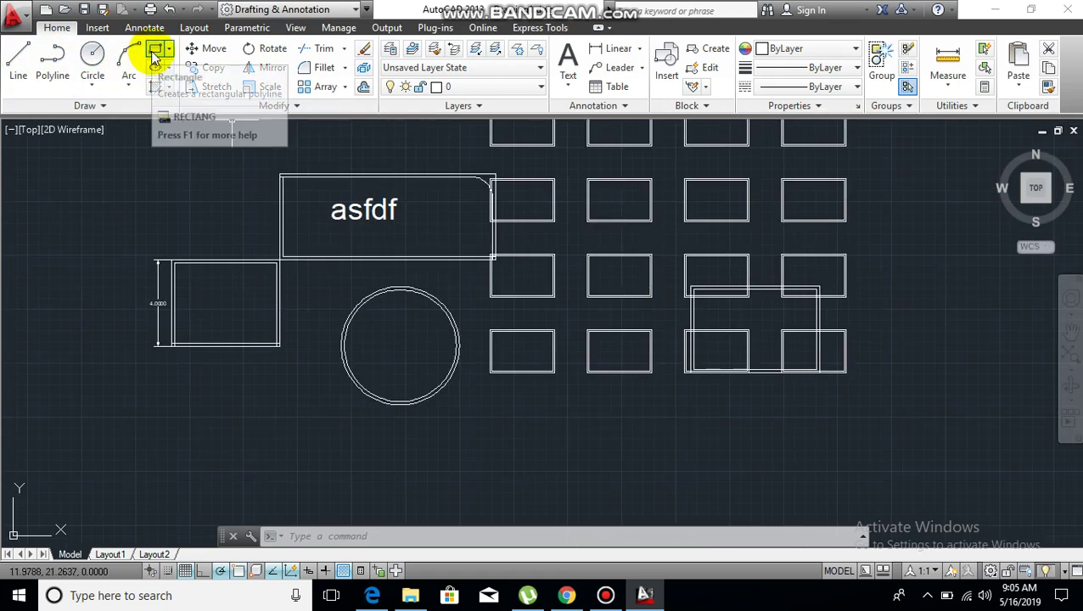
mouse_move(155, 51)
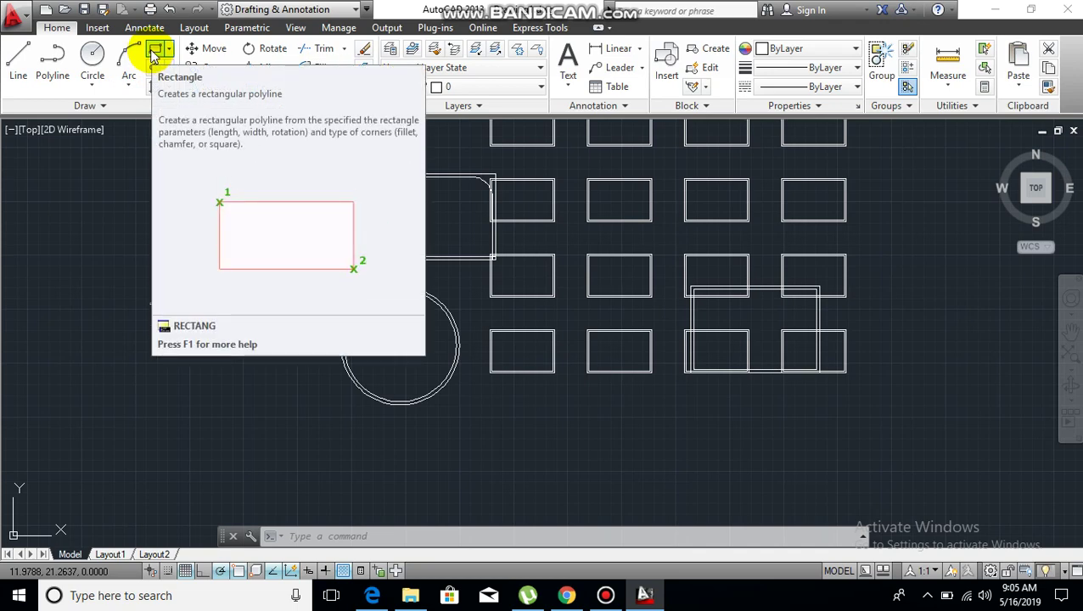
Draw a 3 by 4 rectangle above the left rectangle using the @3,4 corner entry.
left_click(155, 53)
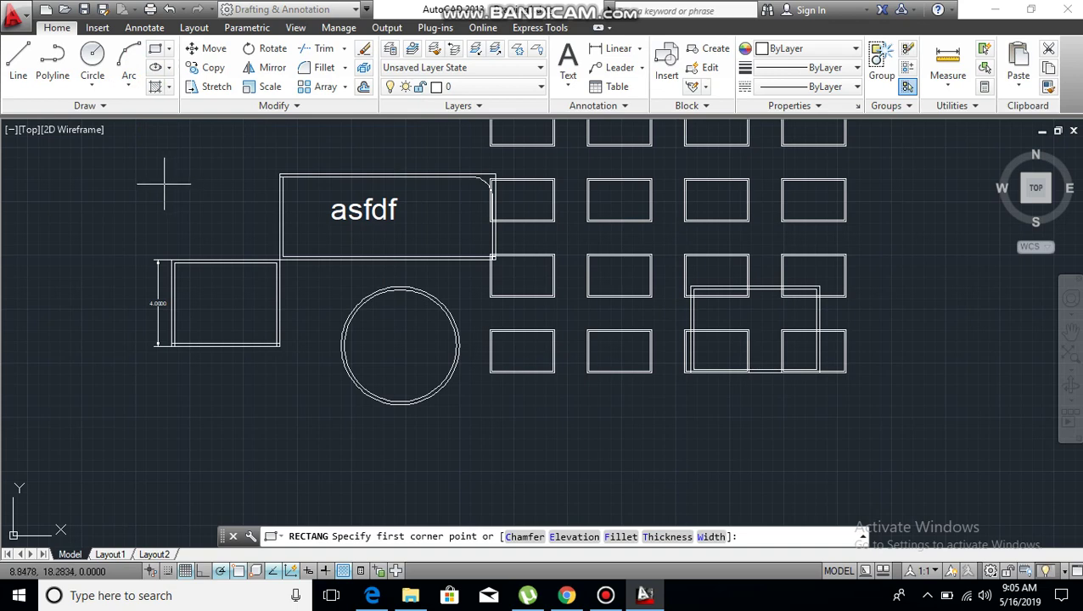
left_click(149, 210)
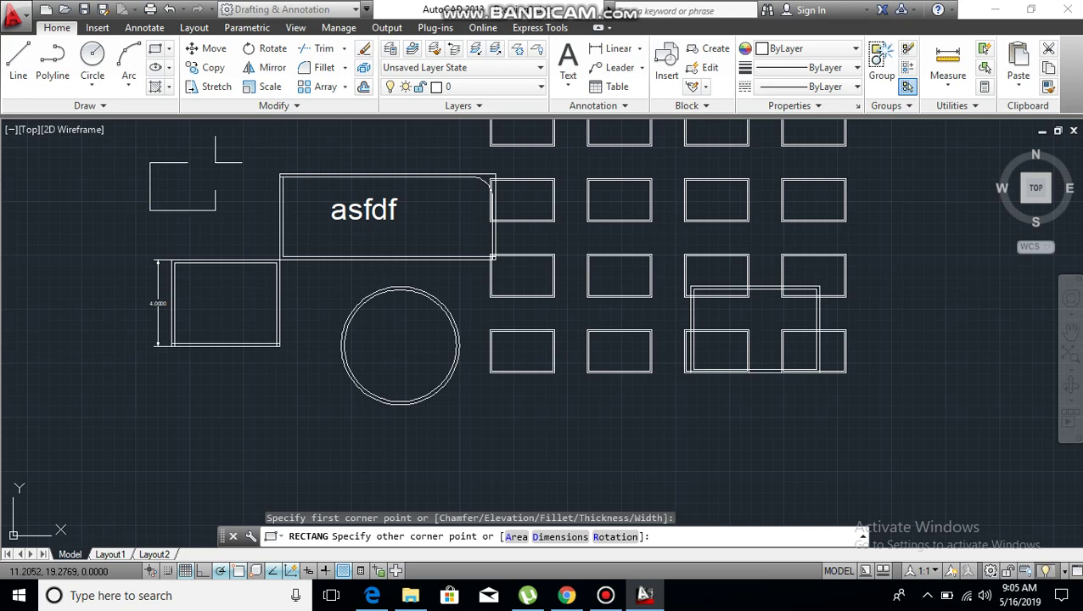
middle_click_drag(215, 162, 316, 218)
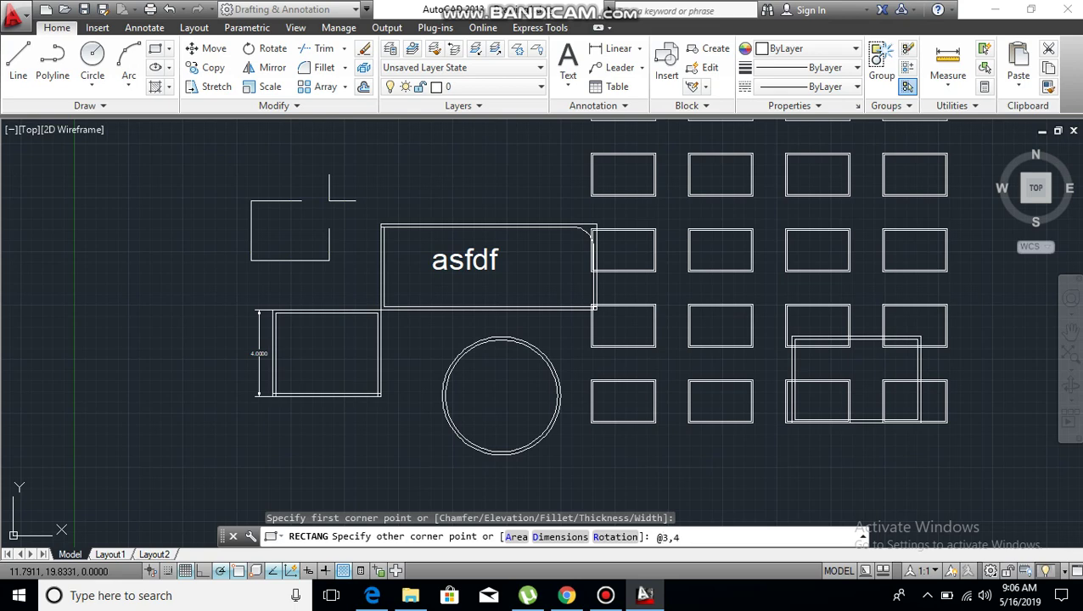
key("Return")
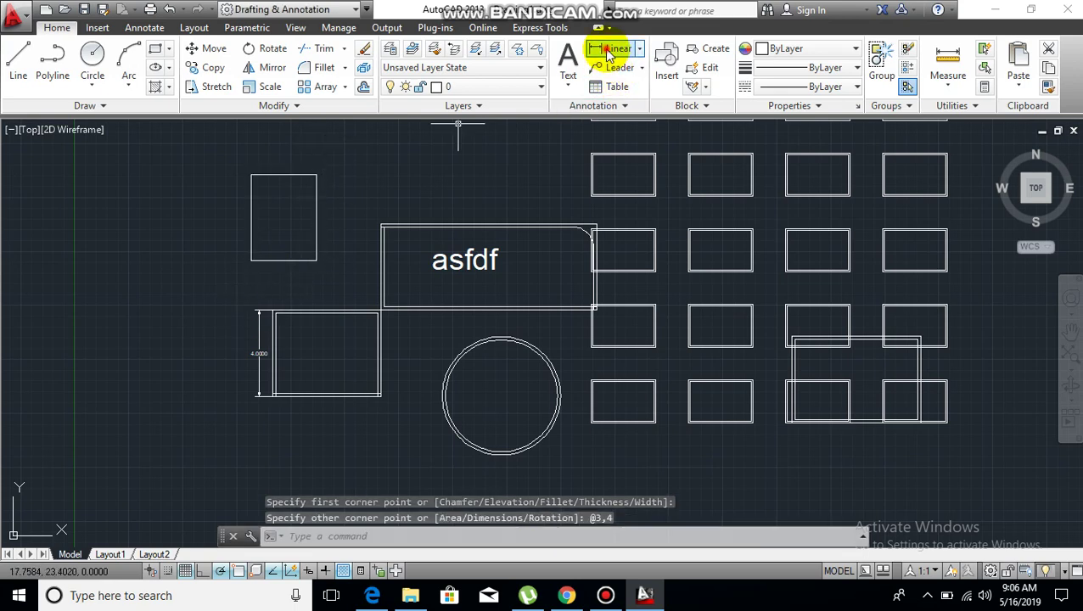
Add a 3.0000 linear width dimension below the new rectangle.
left_click(607, 49)
left_click(252, 260)
left_click(317, 260)
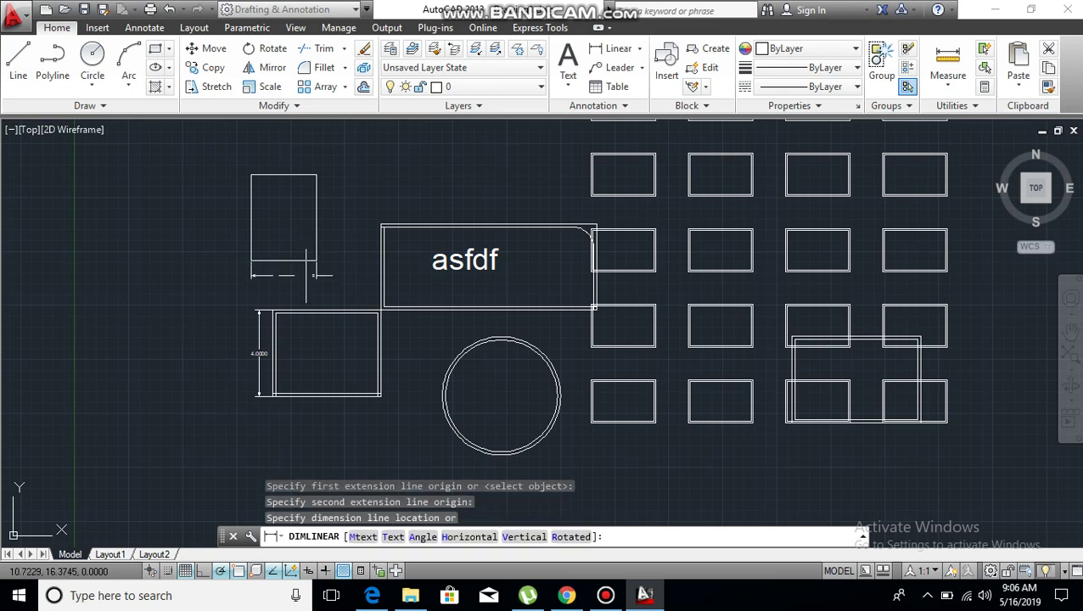
left_click(285, 283)
Add a 4.0000 height dimension on the rectangle's right side and inspect it.
left_click(607, 49)
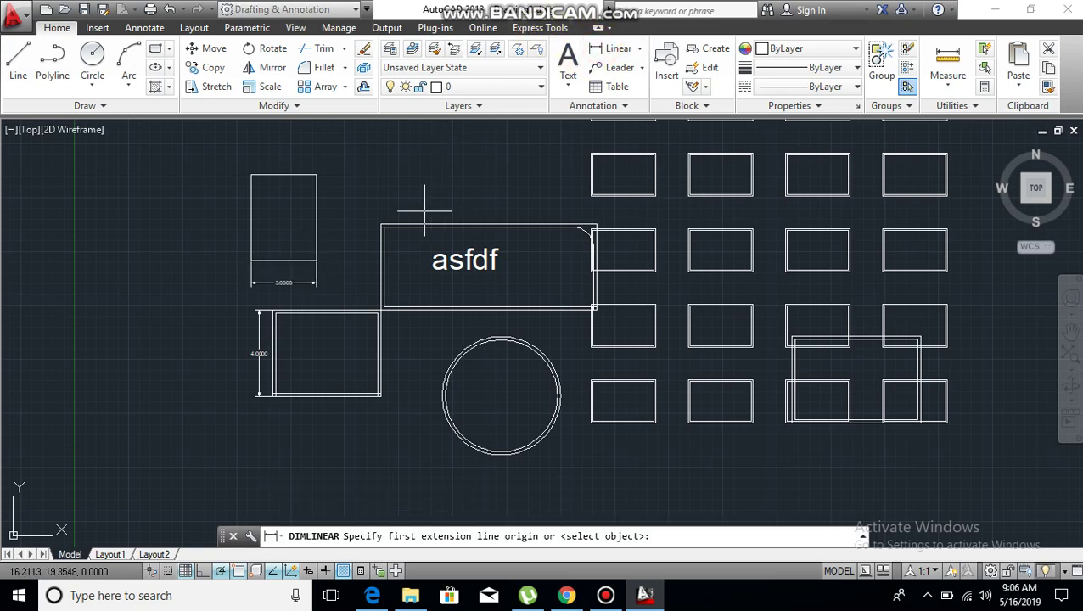
left_click(317, 260)
left_click(317, 174)
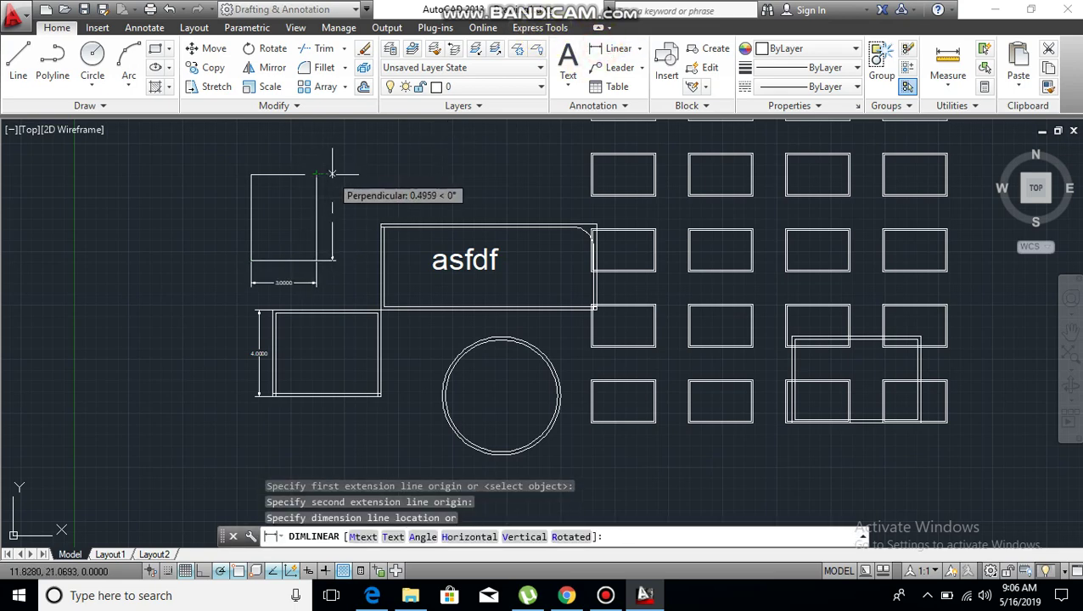
left_click(338, 188)
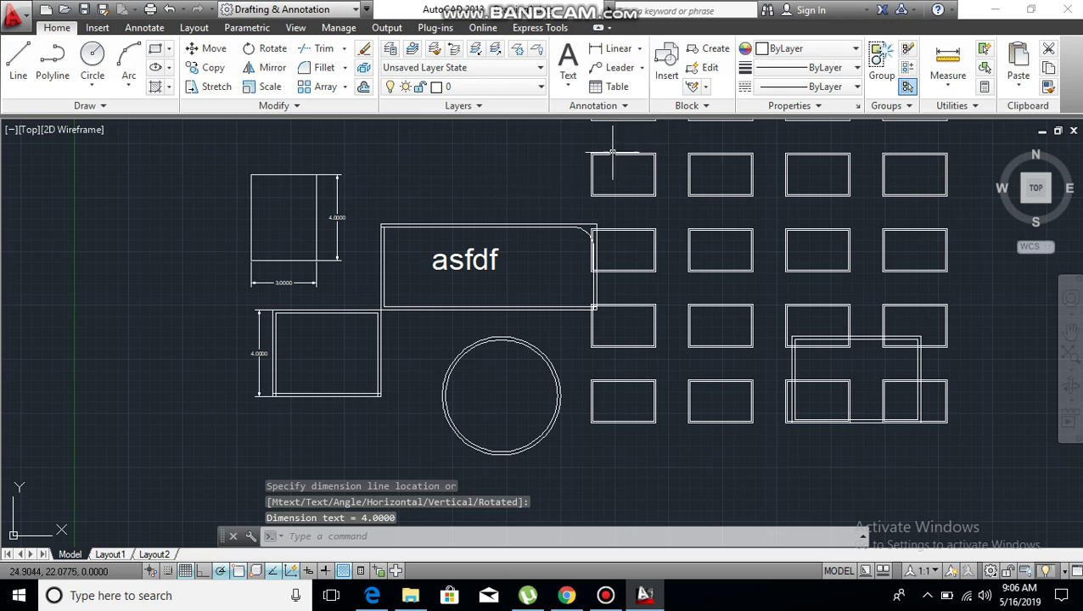
scroll(394, 215, "up", 2)
left_click(287, 223)
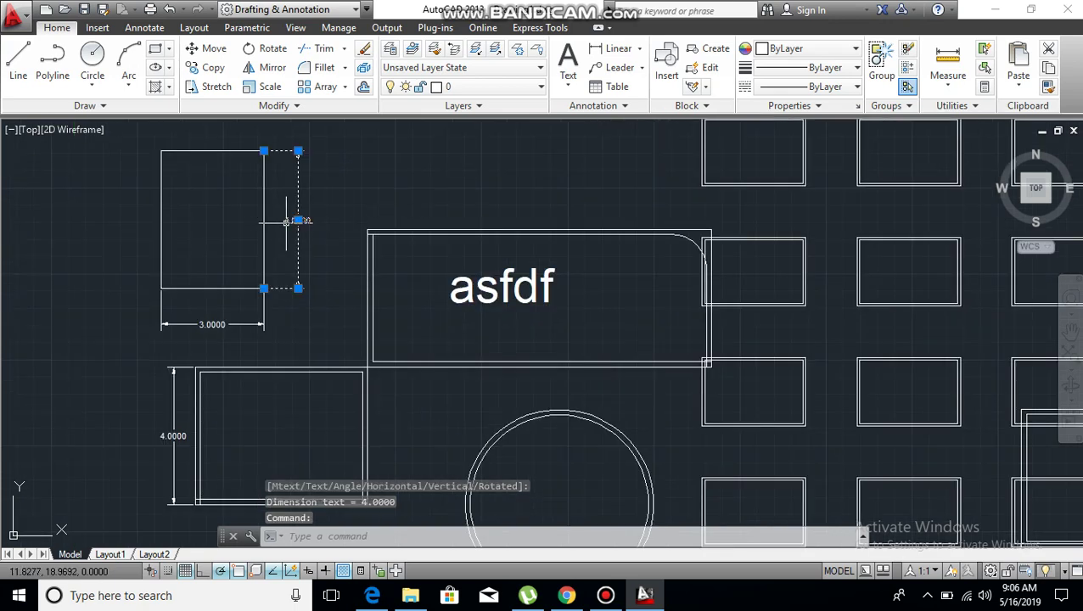
middle_click_drag(358, 174, 442, 188)
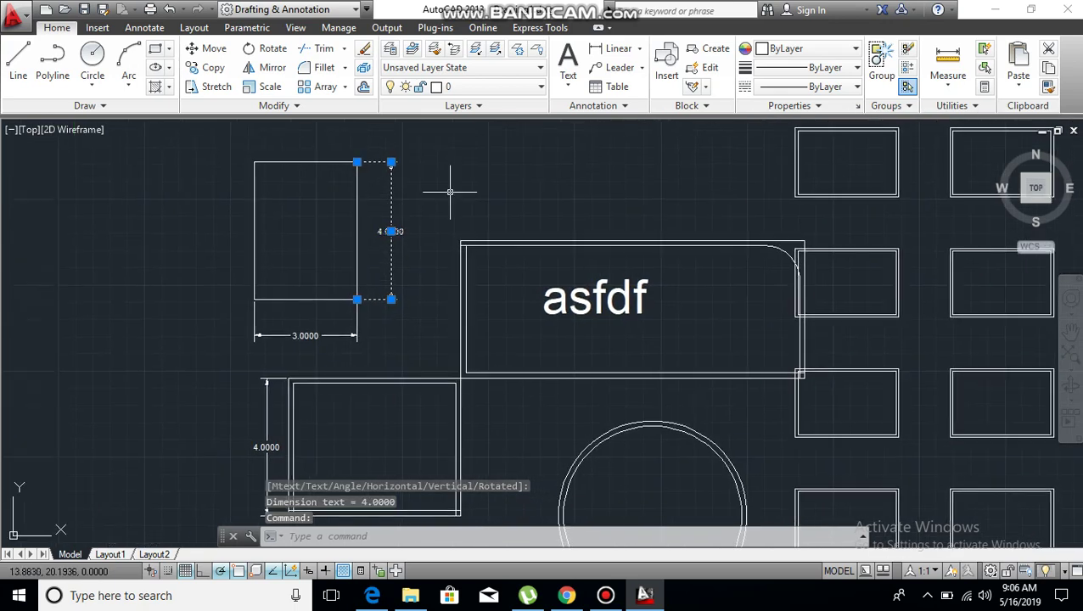
scroll(417, 227, "up", 2)
key("Escape")
double_click(387, 225)
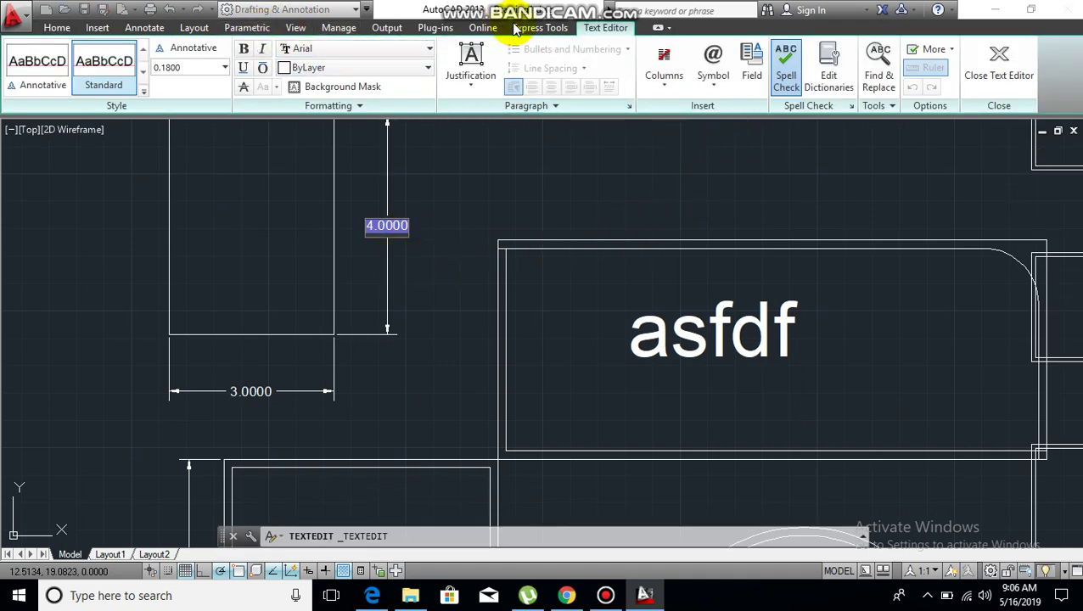
left_click(482, 56)
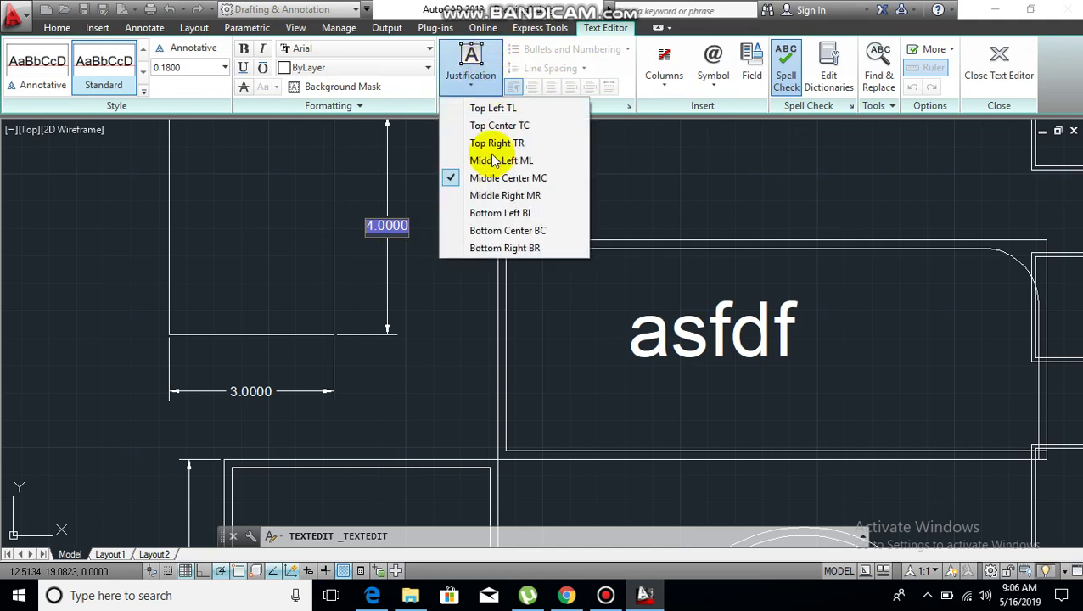
left_click(754, 189)
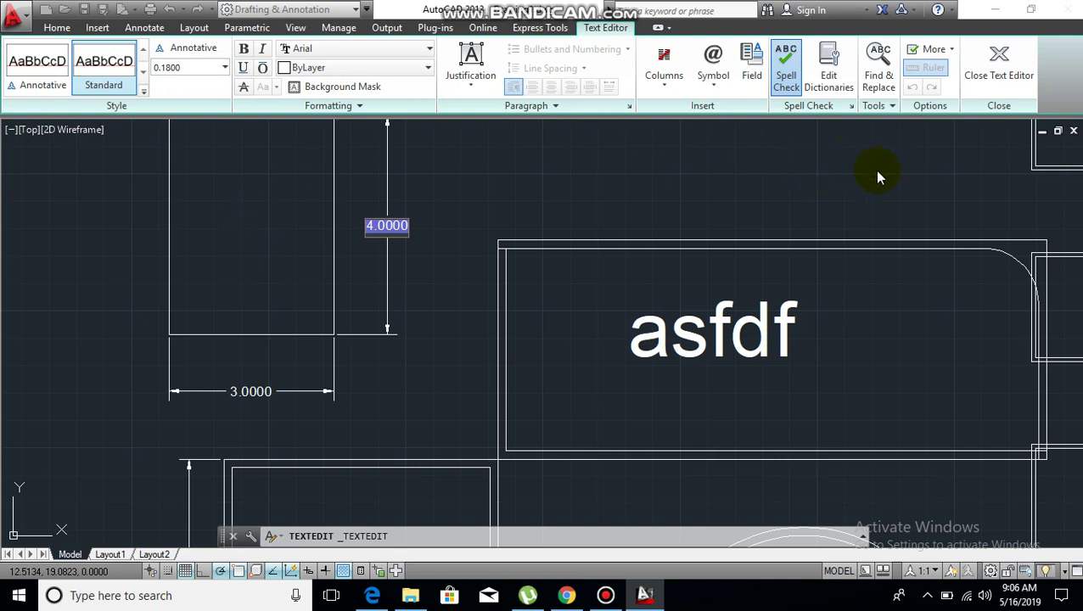
left_click(1000, 61)
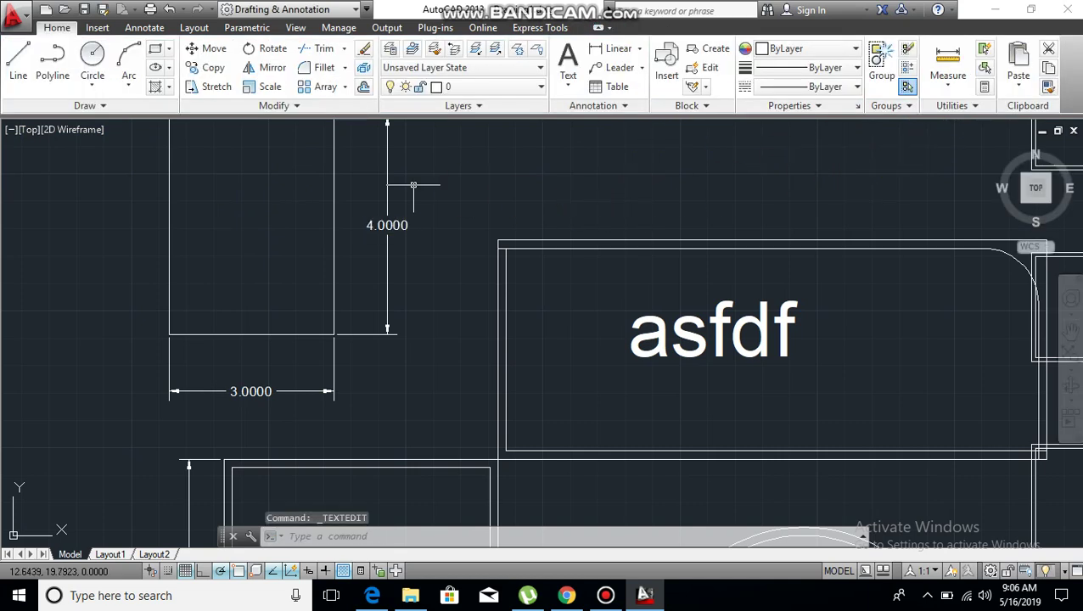
Zoom out to show the full 4-by-5 grid, then expand the Modify and Draw slide-outs.
middle_click_drag(536, 176, 510, 213)
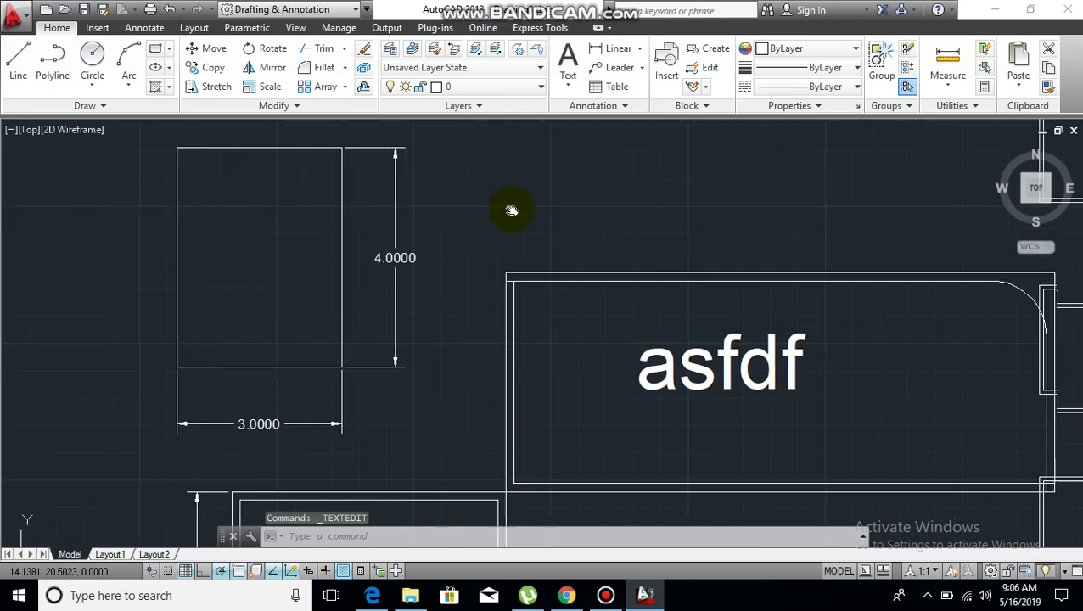
scroll(510, 212, "down", 3)
middle_click_drag(431, 205, 545, 393)
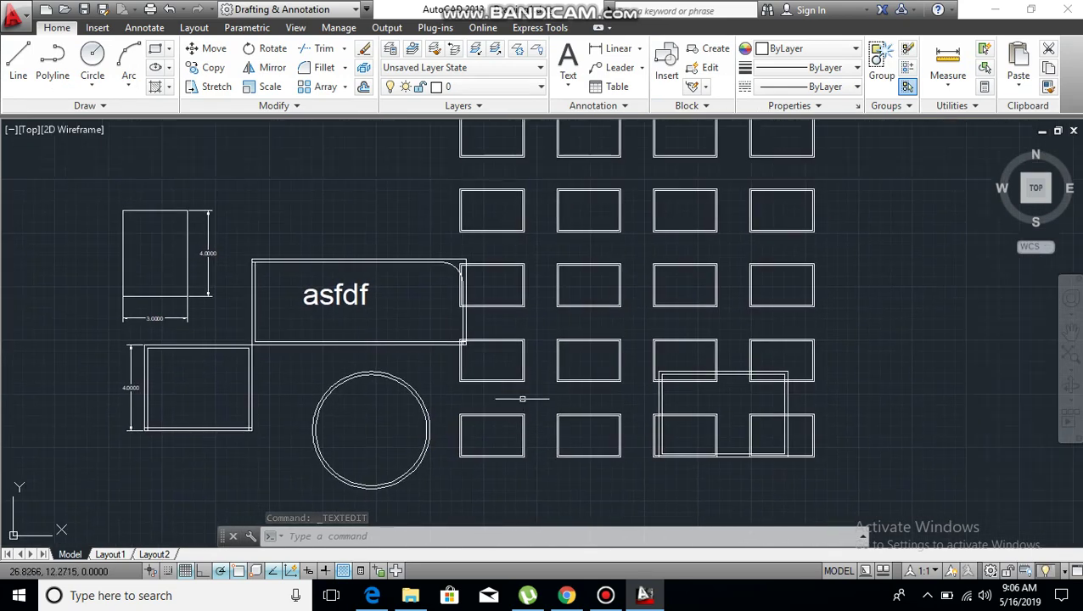
middle_click_drag(653, 294, 638, 359)
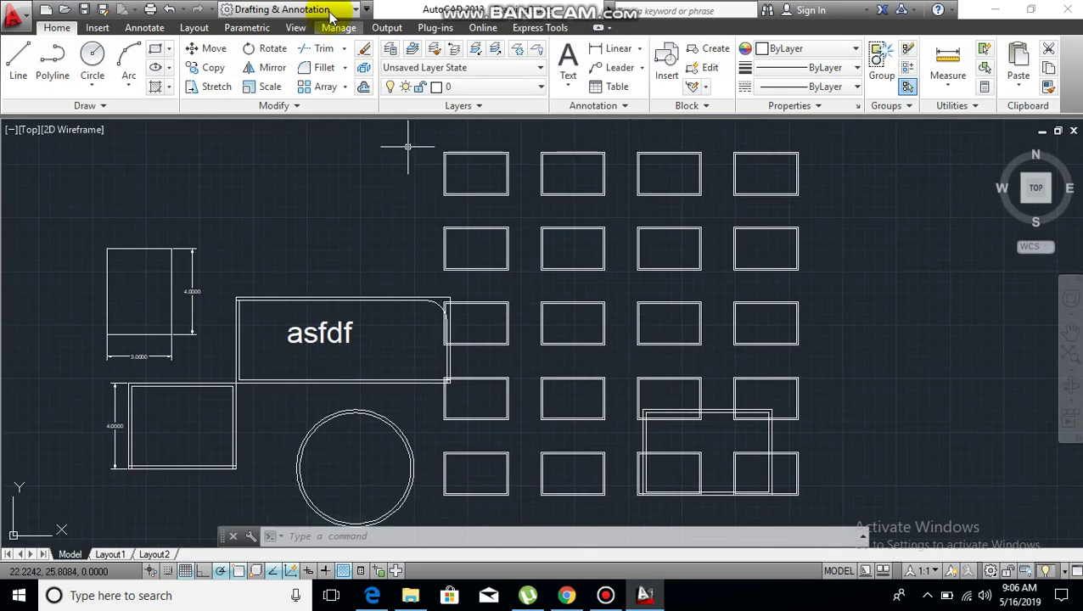
left_click(298, 103)
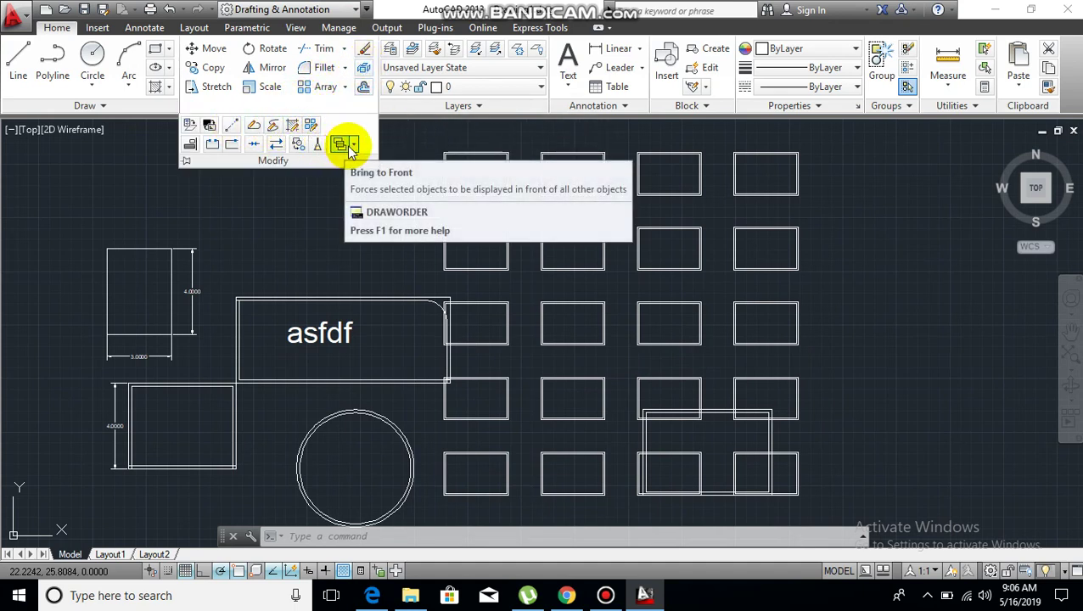
left_click(103, 103)
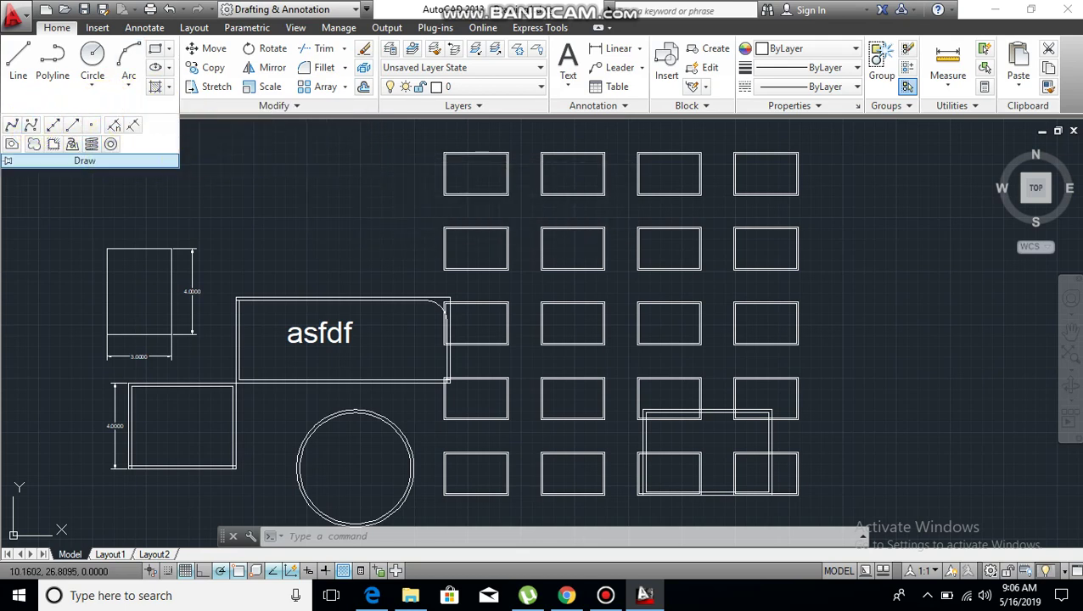